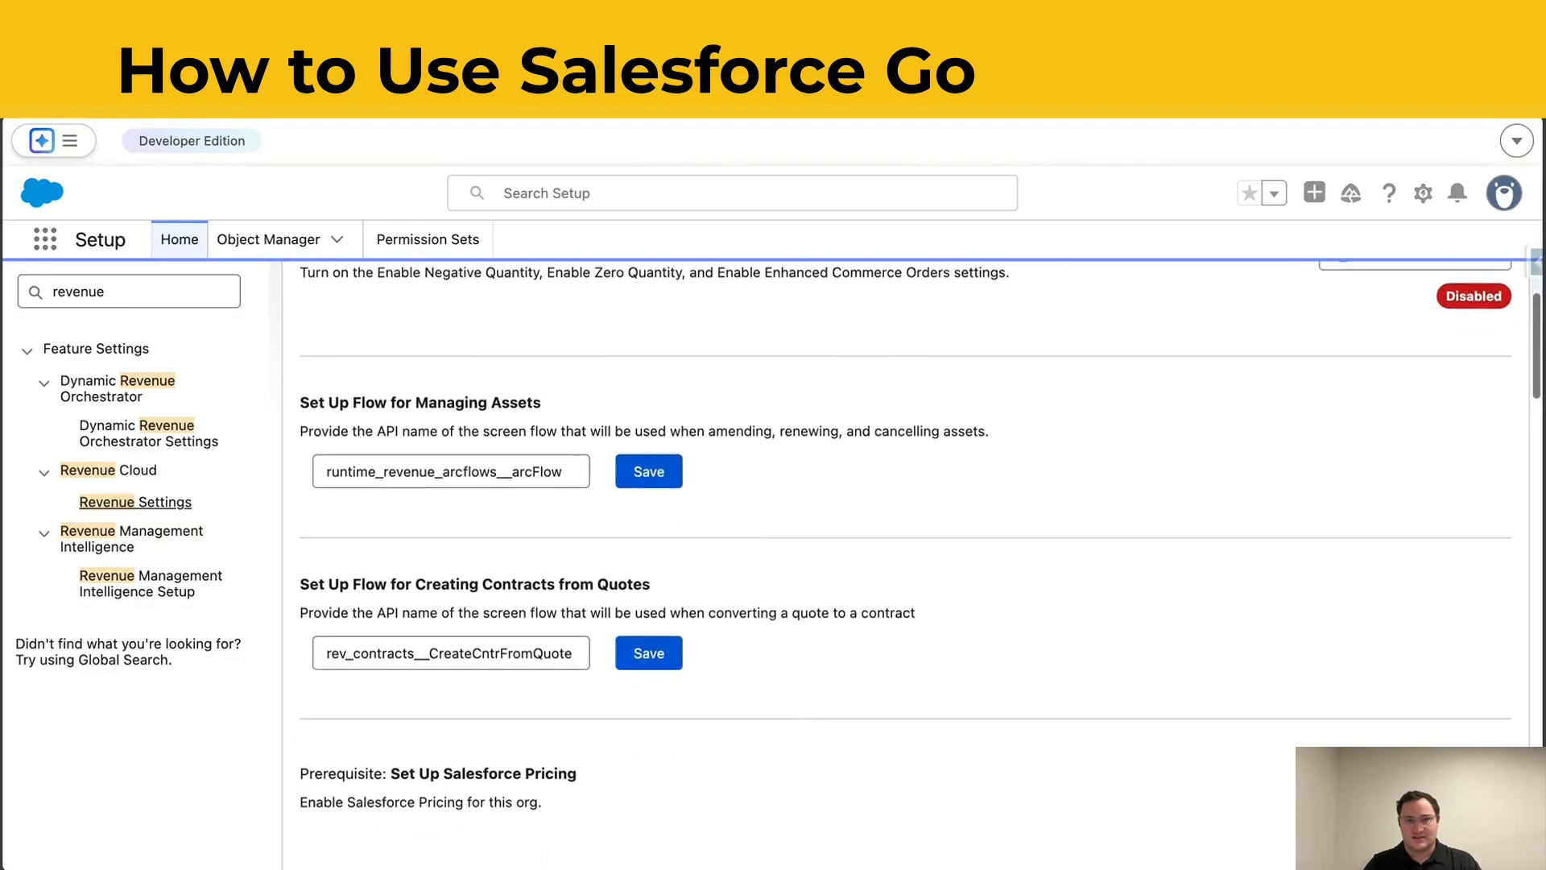
Step: Search Setup for "Sale" and open the Salesforce Go page
{"action": "scroll", "coordinate": [918, 556], "scroll_direction": "up", "scroll_amount": 3}
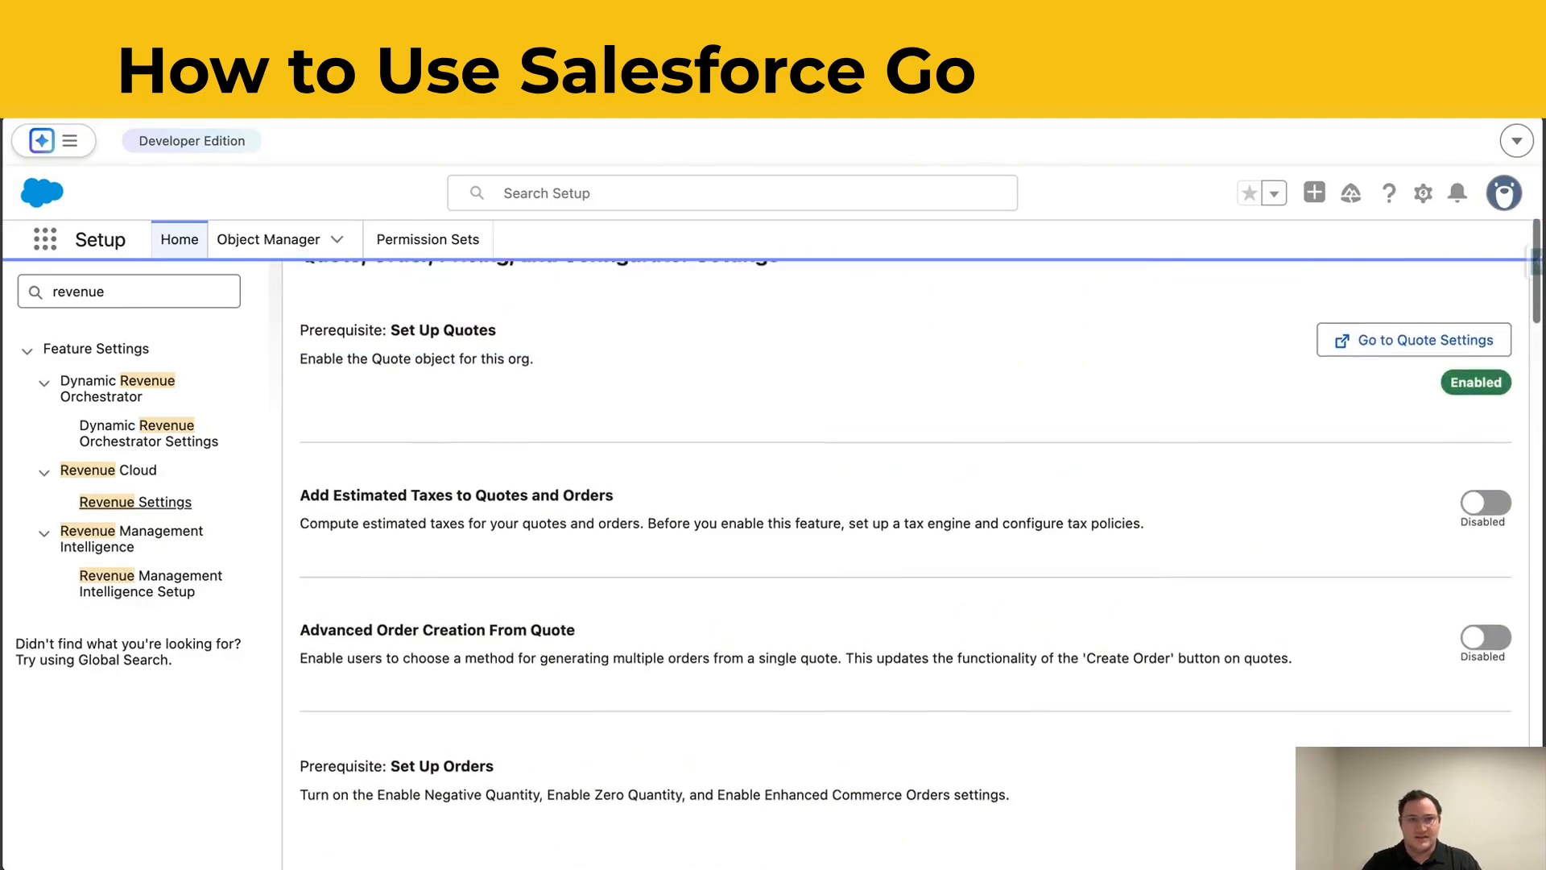
{"action": "left_click", "coordinate": [94, 298]}
{"action": "double_click", "coordinate": [93, 298]}
{"action": "type", "text": "Sale"}
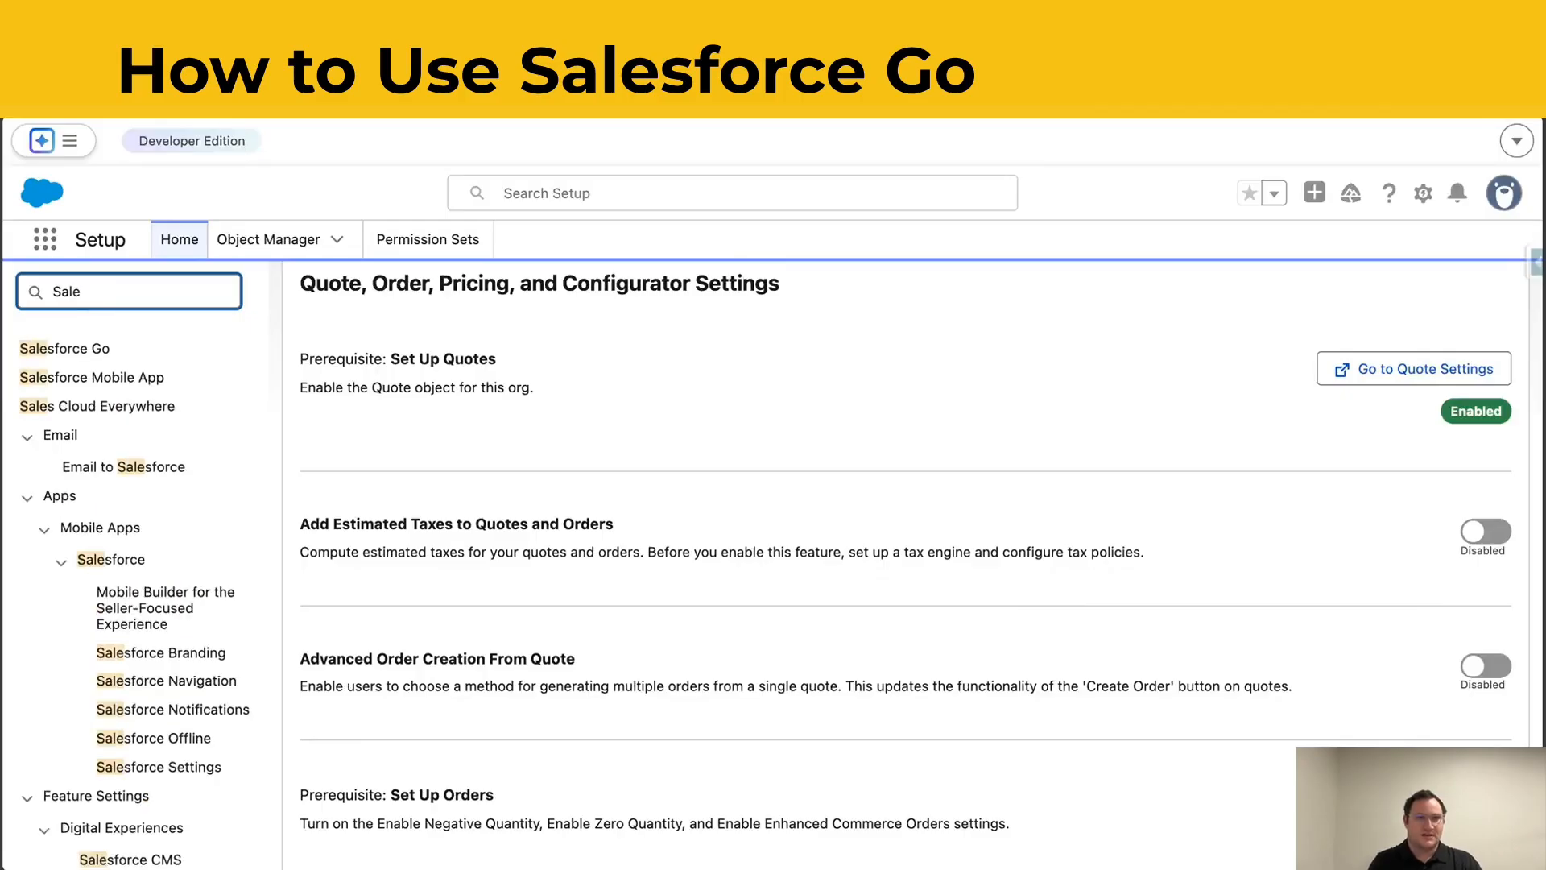
{"action": "left_click", "coordinate": [62, 348]}
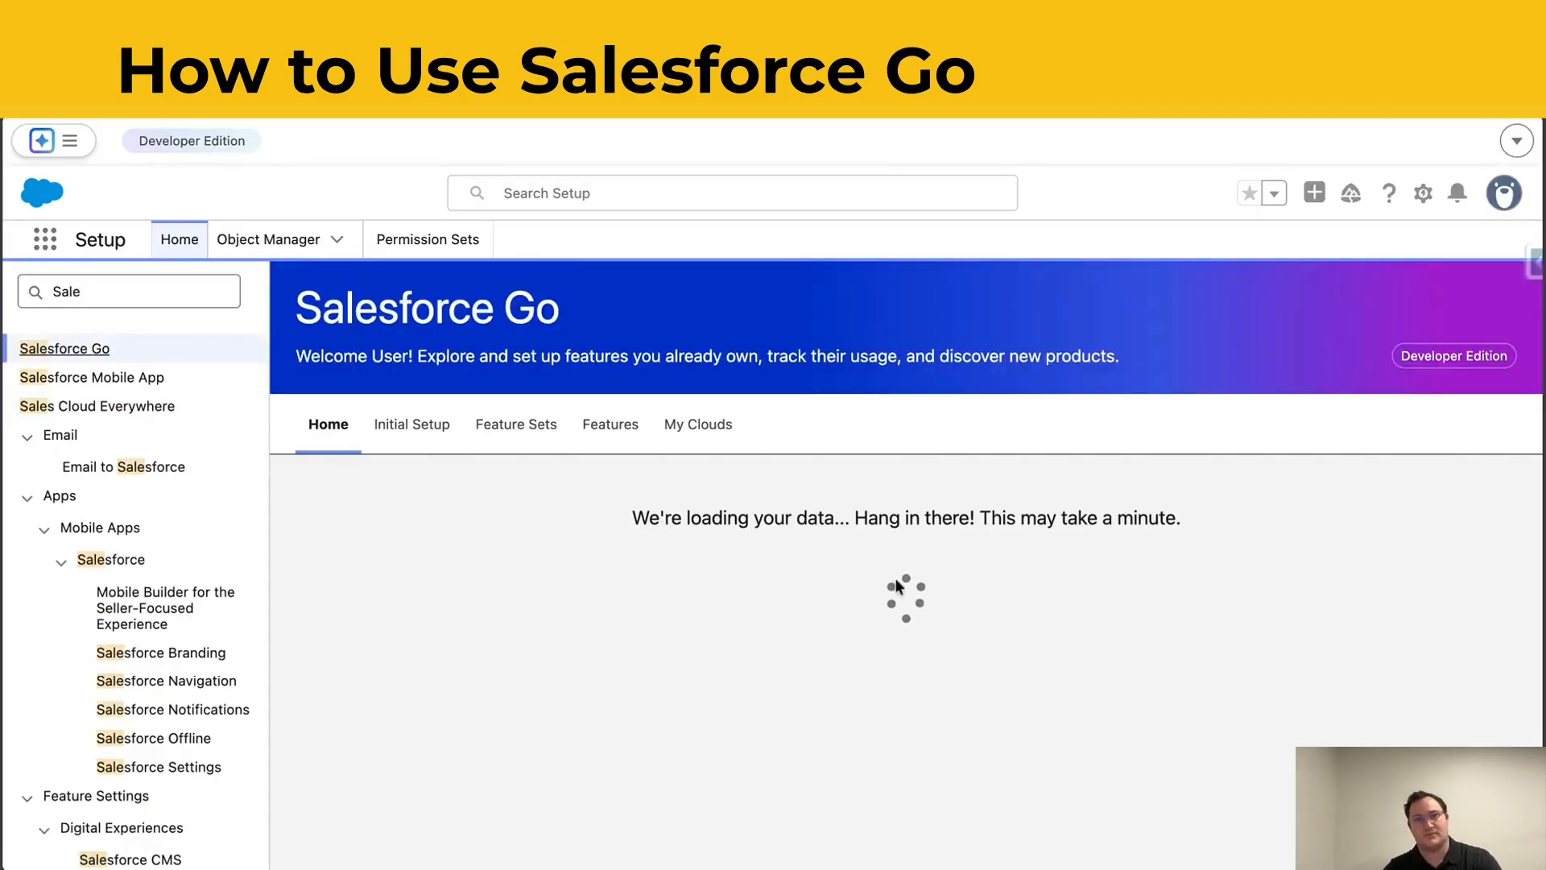
Step: Browse the Salesforce Go home page's initial setup, Agentforce and suggested feature set cards
{"action": "scroll", "coordinate": [895, 577], "scroll_direction": "down", "scroll_amount": 3}
{"action": "scroll", "coordinate": [896, 577], "scroll_direction": "down", "scroll_amount": 5}
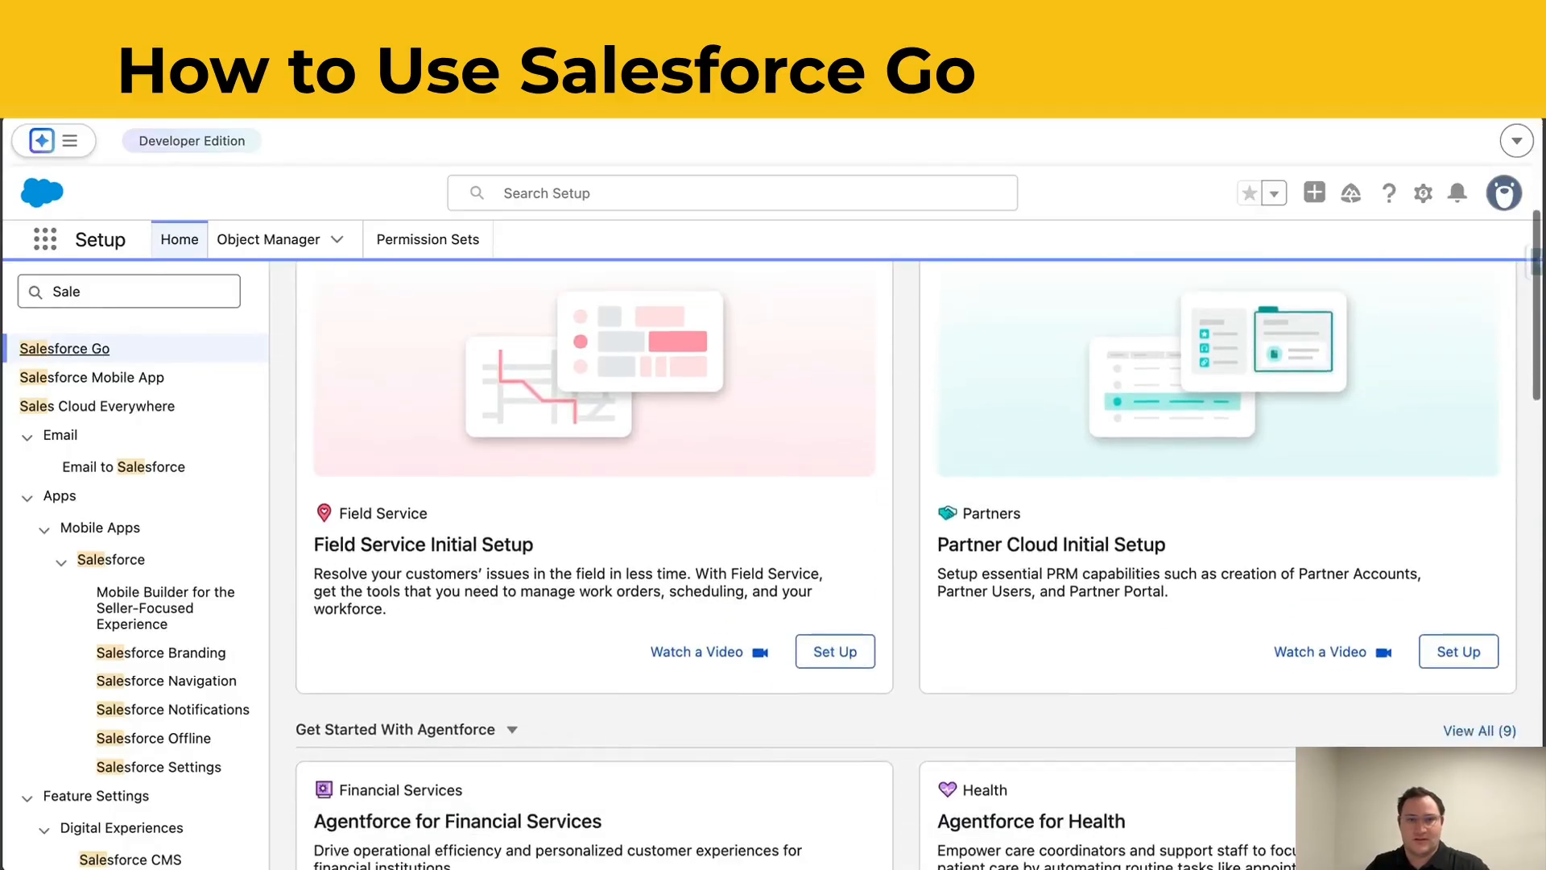
{"action": "scroll", "coordinate": [896, 577], "scroll_direction": "up", "scroll_amount": 4}
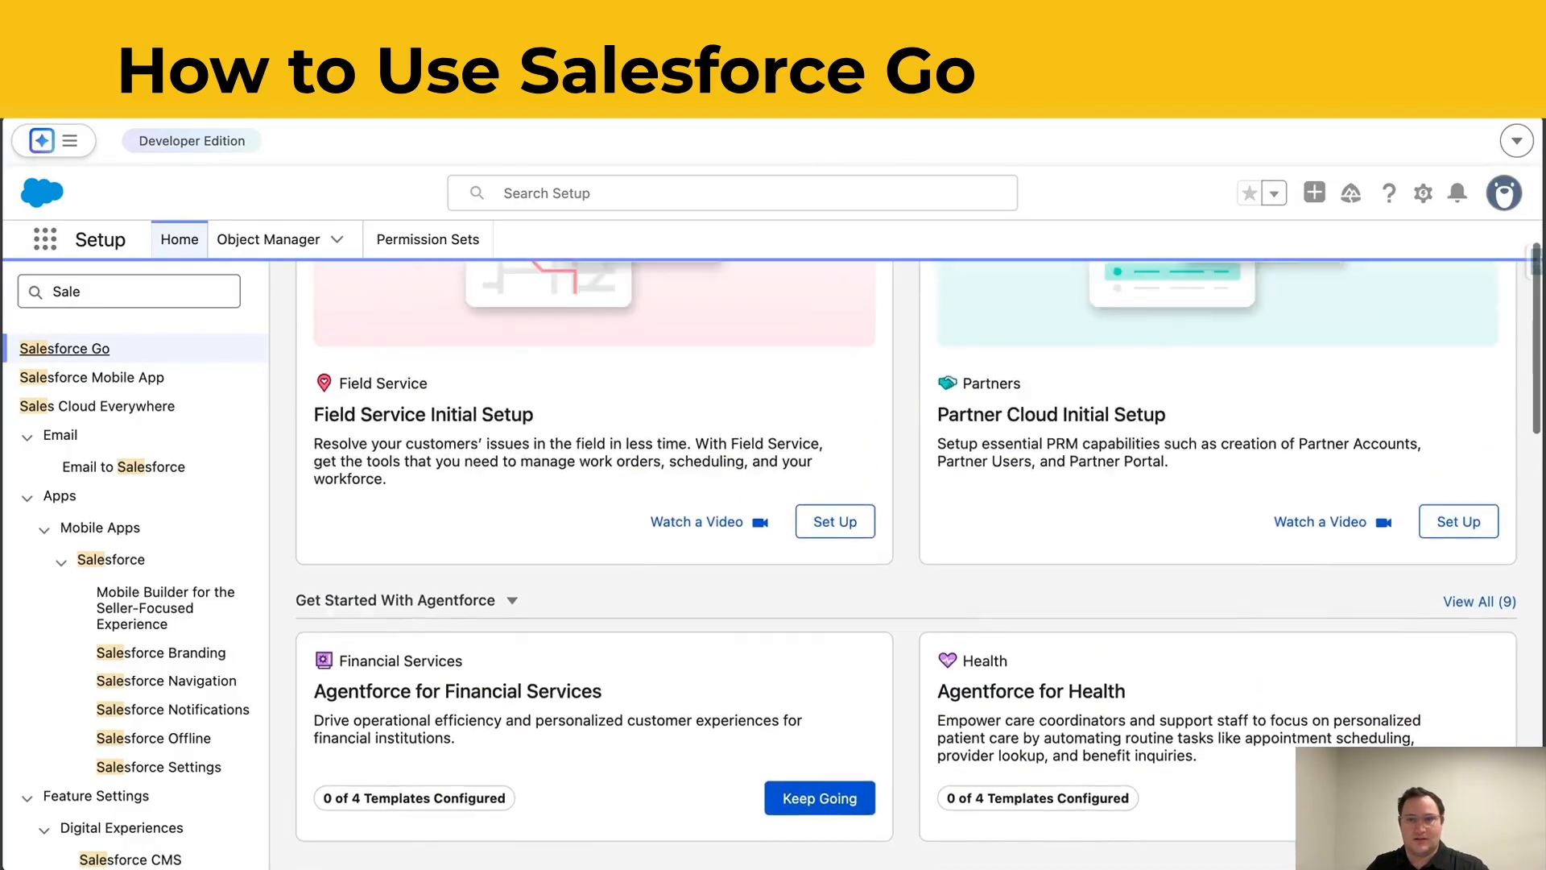
{"action": "scroll", "coordinate": [1027, 514], "scroll_direction": "down", "scroll_amount": 8}
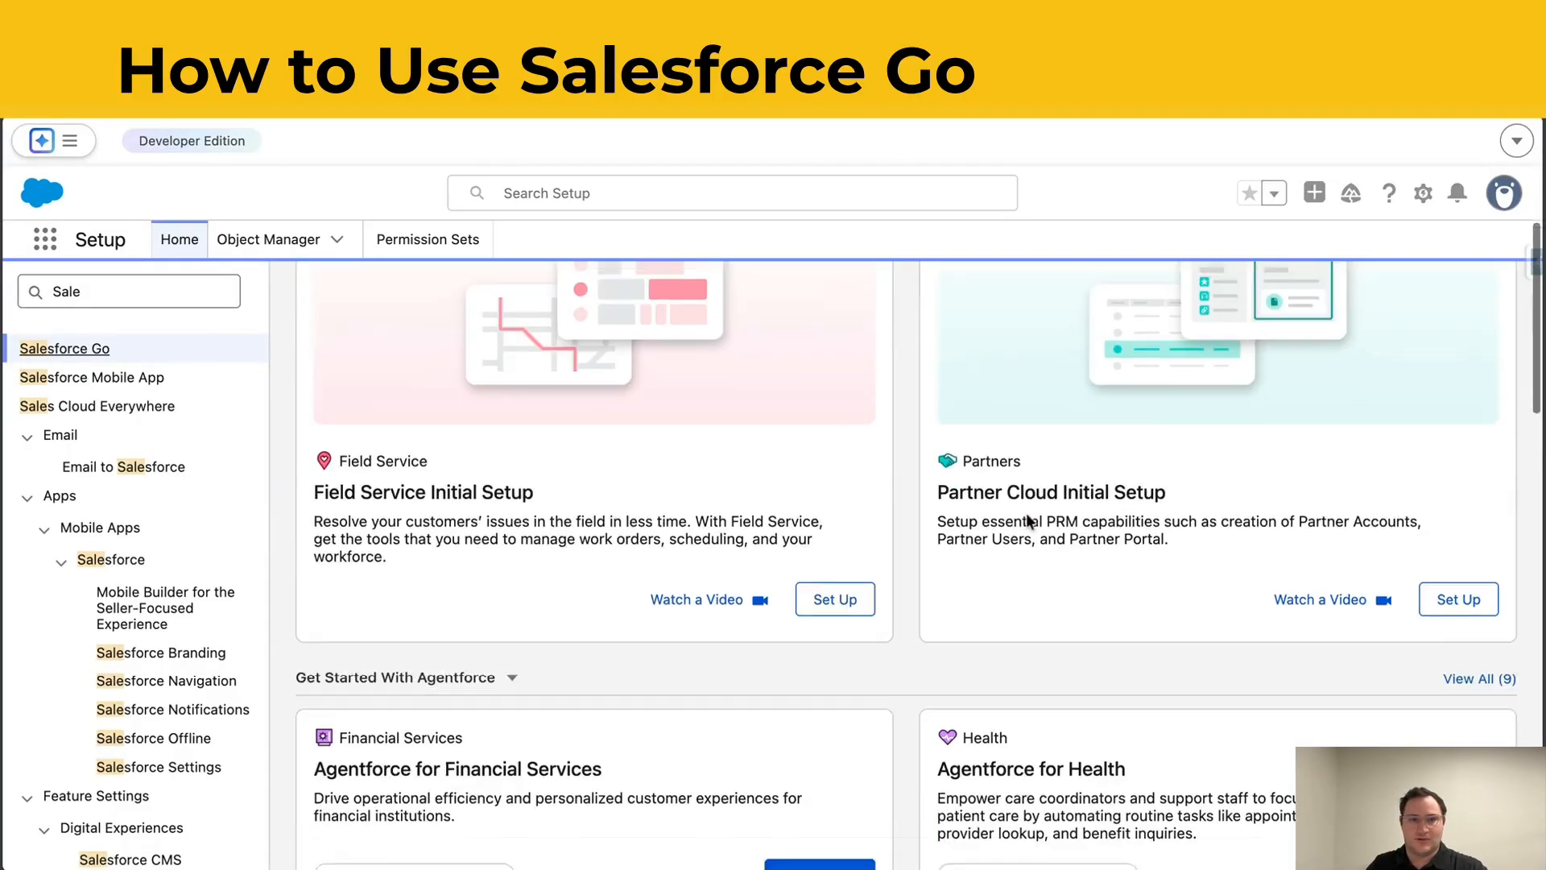
{"action": "scroll", "coordinate": [1026, 514], "scroll_direction": "down", "scroll_amount": 10}
{"action": "scroll", "coordinate": [908, 564], "scroll_direction": "down", "scroll_amount": 4}
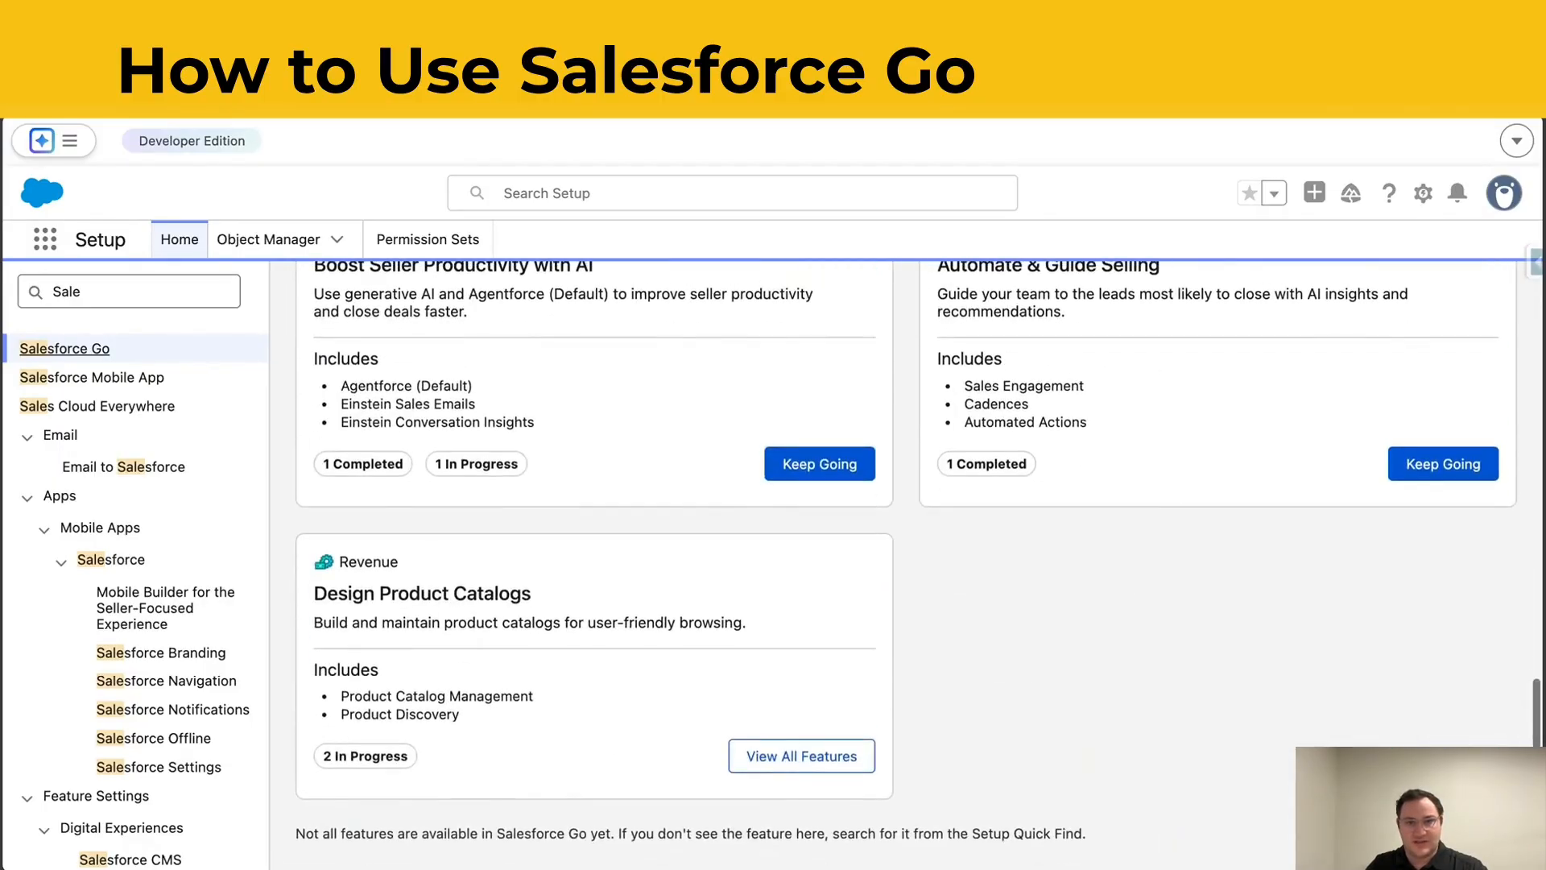
{"action": "scroll", "coordinate": [909, 564], "scroll_direction": "up", "scroll_amount": 15}
{"action": "scroll", "coordinate": [1264, 524], "scroll_direction": "down", "scroll_amount": 5}
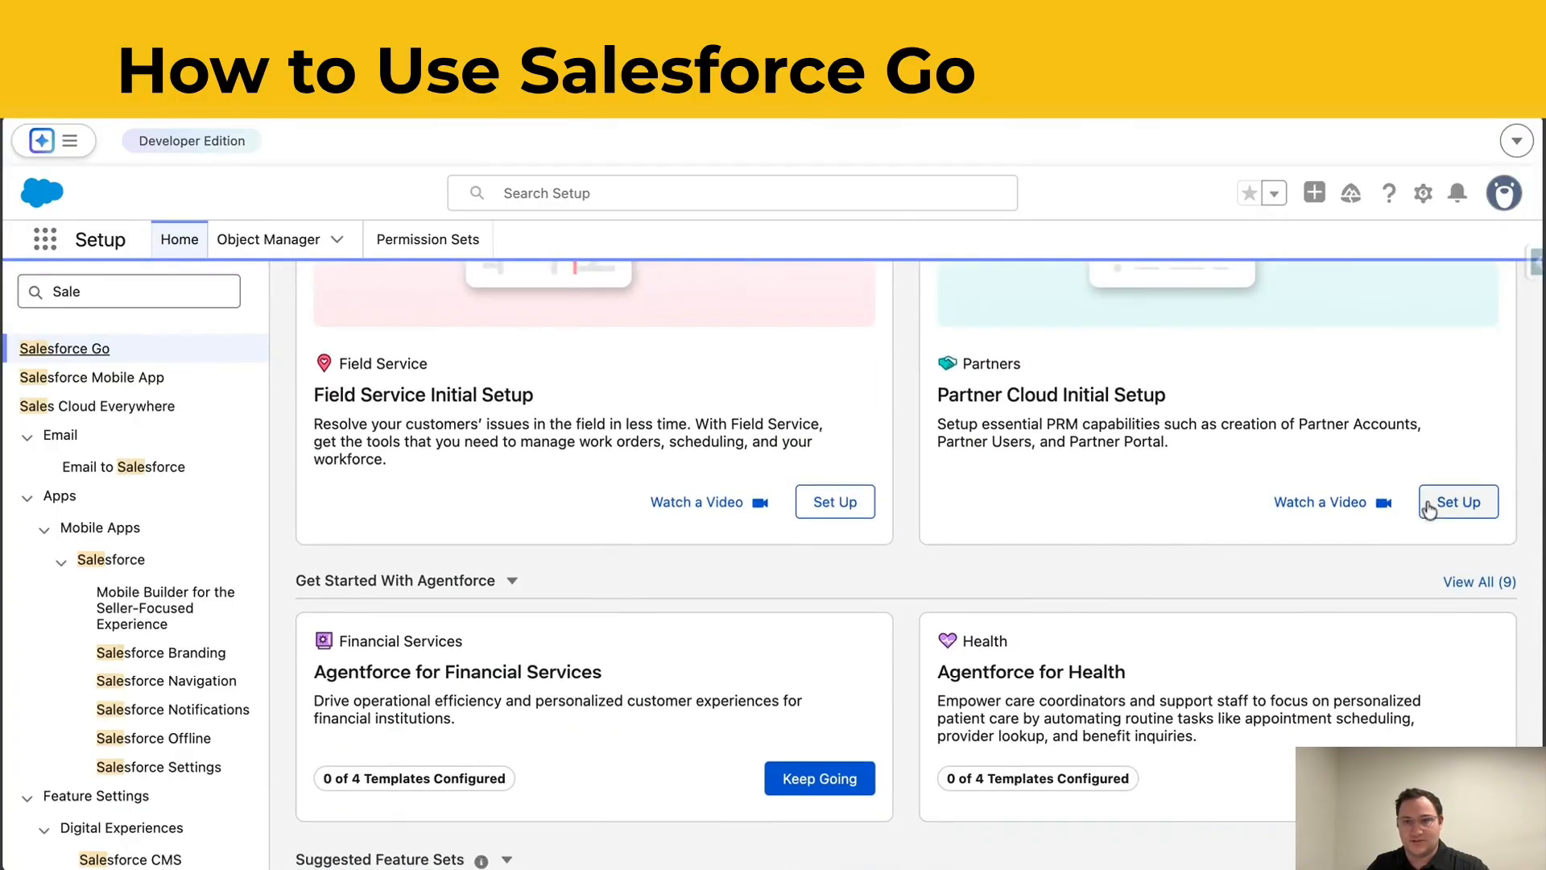
{"action": "scroll", "coordinate": [1466, 563], "scroll_direction": "up", "scroll_amount": 2}
{"action": "scroll", "coordinate": [1465, 563], "scroll_direction": "up", "scroll_amount": 2}
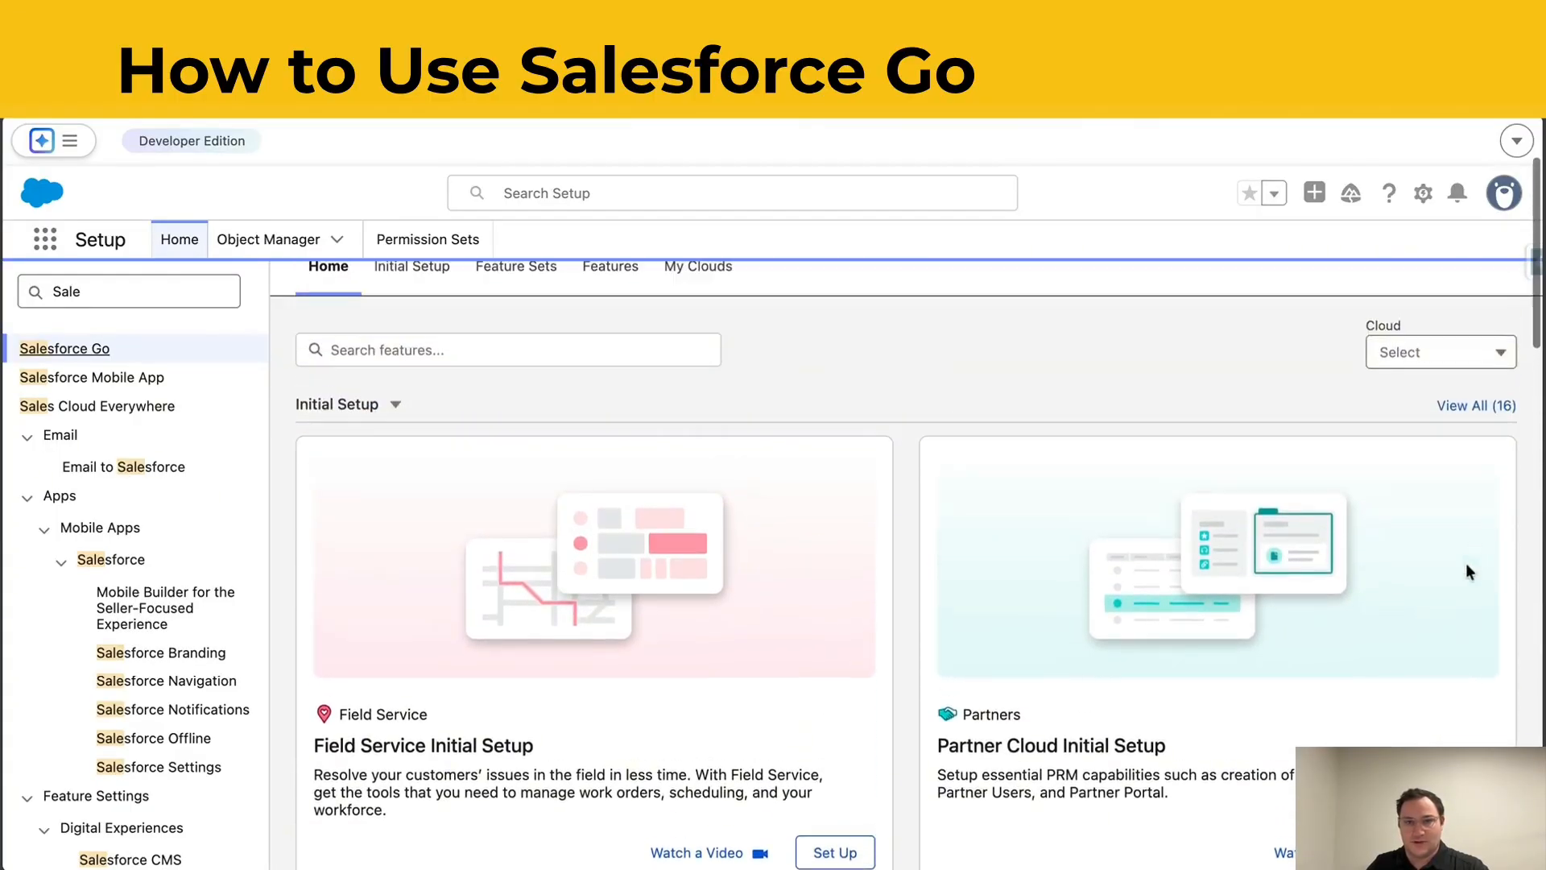
Step: Show all initial setups, open Revenue Cloud Initial Setup and get started with it
{"action": "left_click", "coordinate": [1494, 409]}
{"action": "scroll", "coordinate": [922, 531], "scroll_direction": "down", "scroll_amount": 7}
{"action": "scroll", "coordinate": [919, 524], "scroll_direction": "down", "scroll_amount": 4}
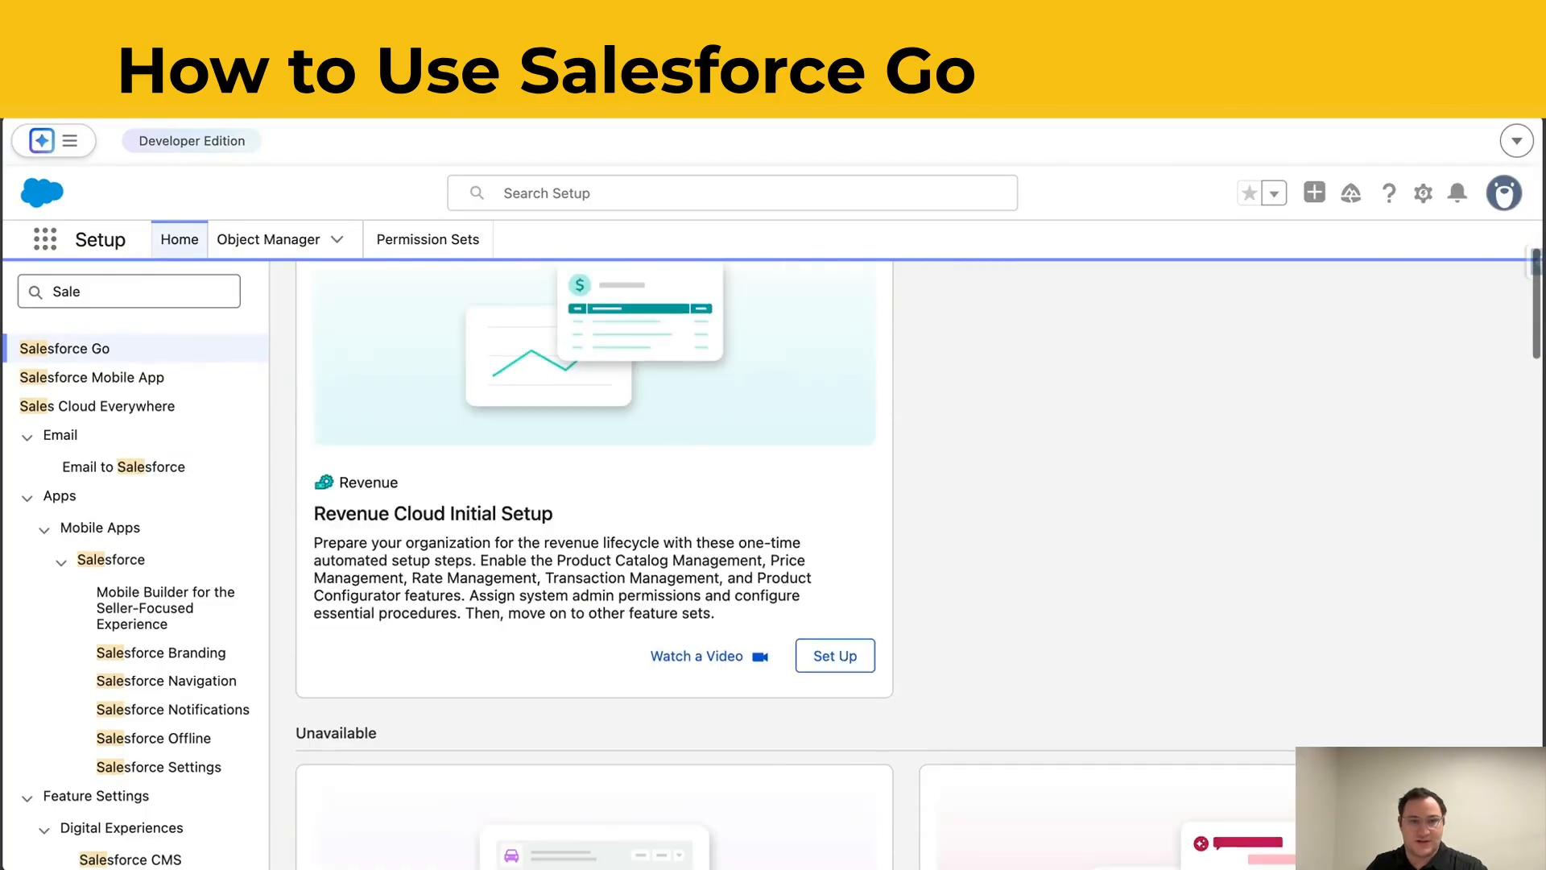
{"action": "left_click", "coordinate": [836, 650]}
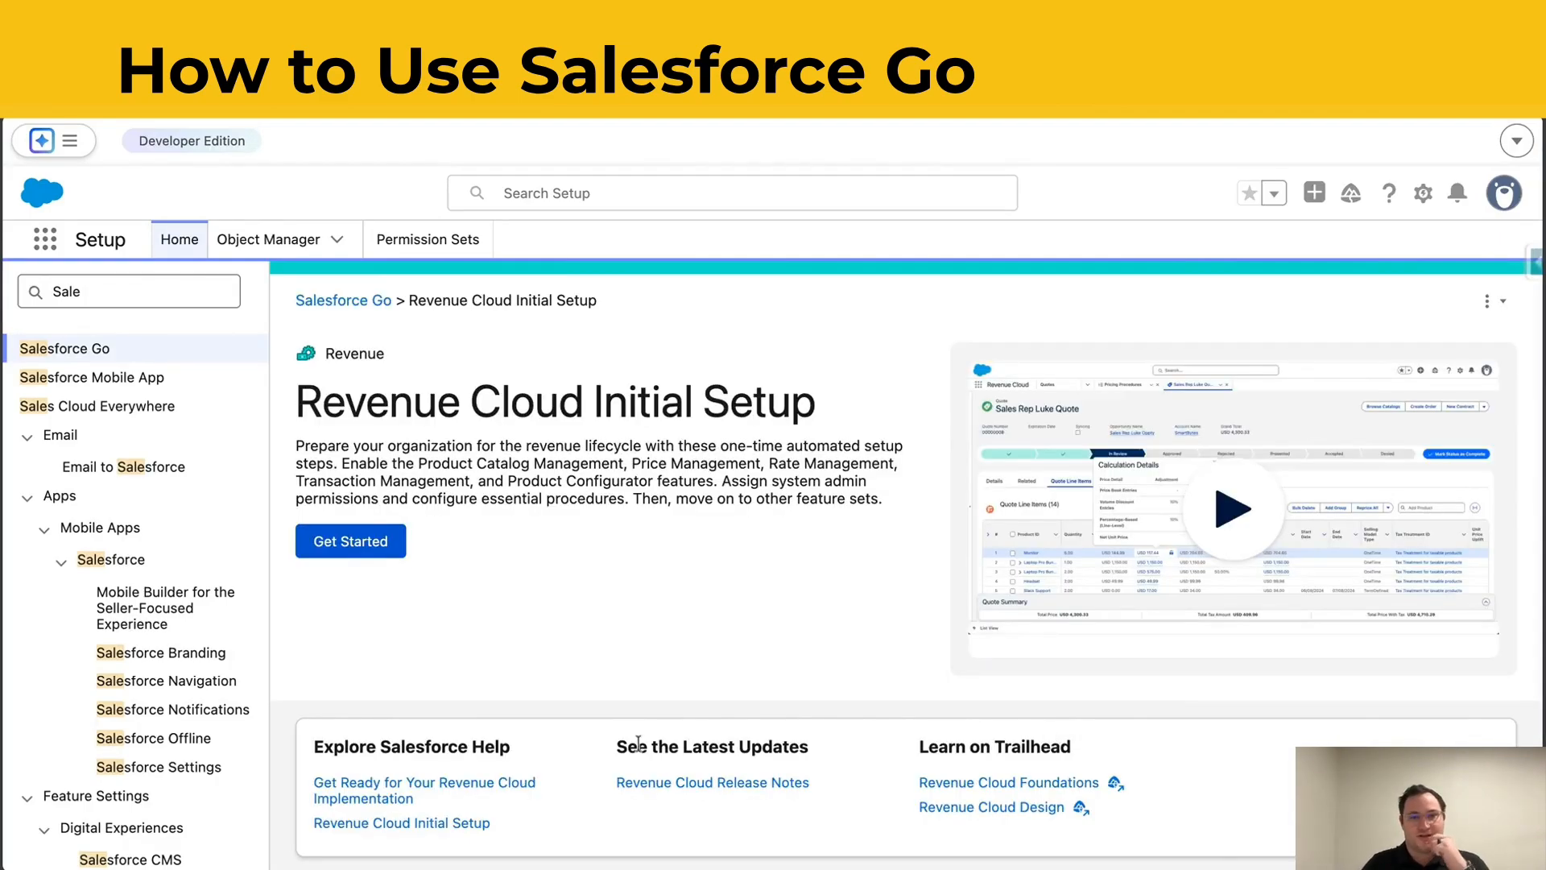
{"action": "left_click", "coordinate": [346, 543]}
Step: Review the list of automated steps under Turn On Revenue Cloud Initial Setup
{"action": "scroll", "coordinate": [604, 640], "scroll_direction": "down", "scroll_amount": 4}
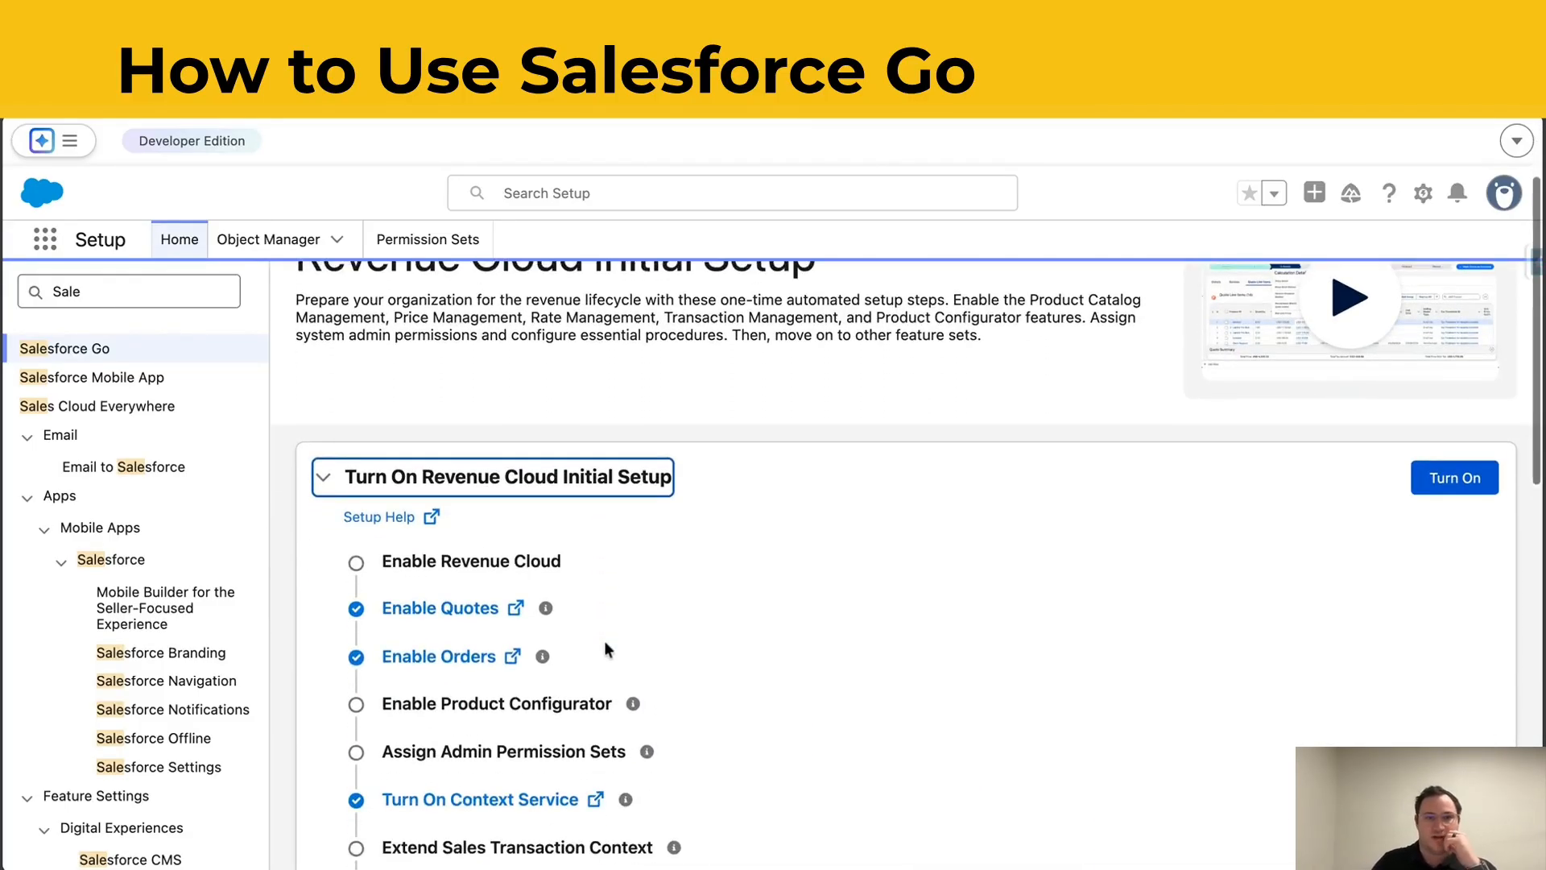
{"action": "scroll", "coordinate": [605, 640], "scroll_direction": "down", "scroll_amount": 1}
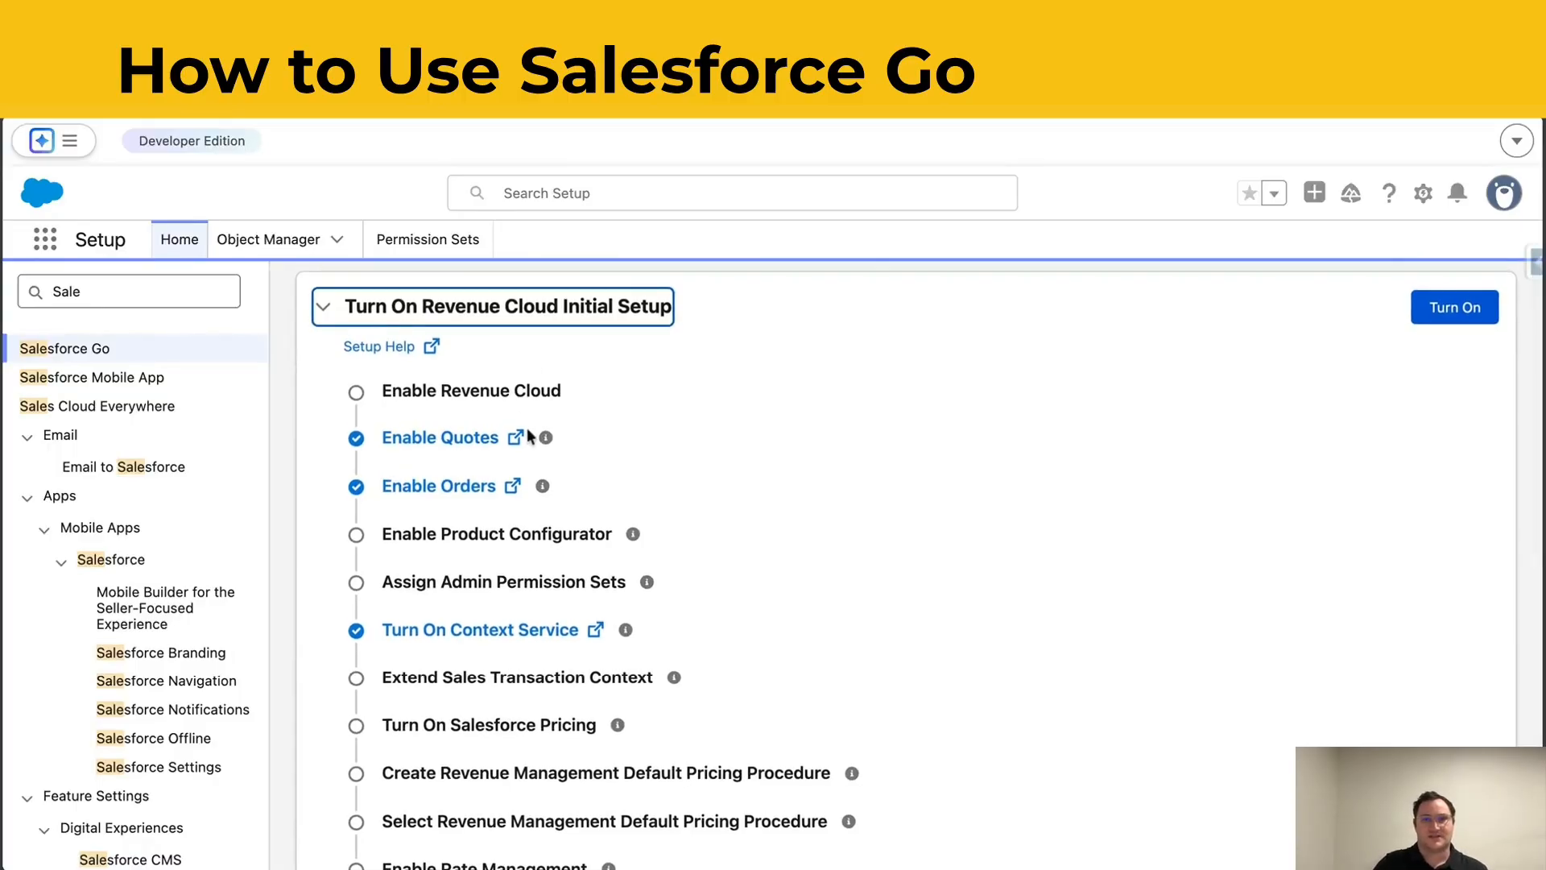
{"action": "scroll", "coordinate": [533, 658], "scroll_direction": "down", "scroll_amount": 4}
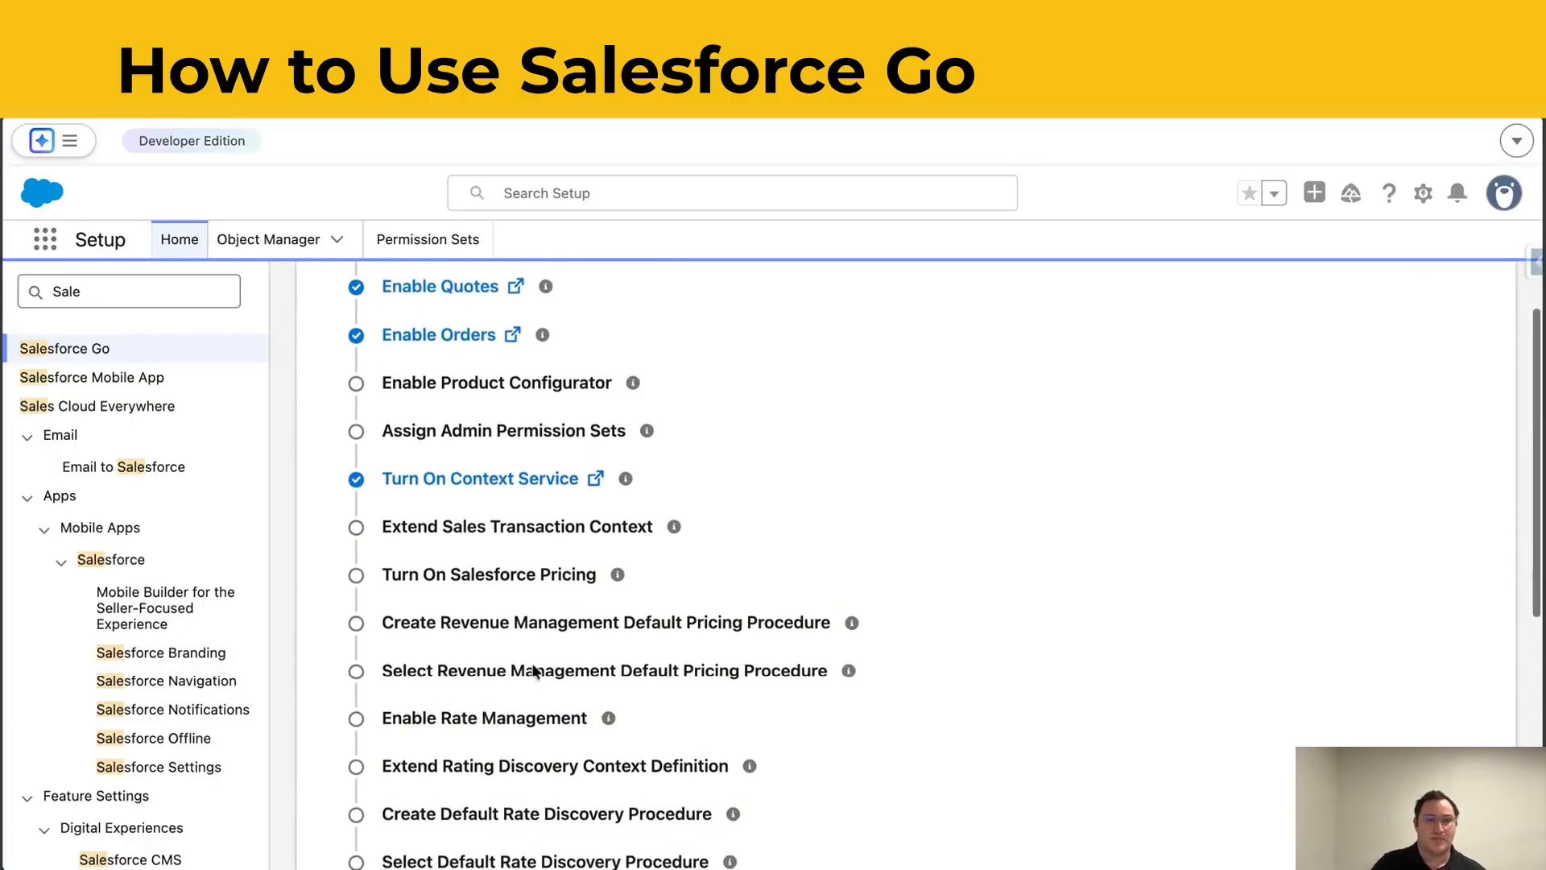
{"action": "scroll", "coordinate": [531, 664], "scroll_direction": "down", "scroll_amount": 6}
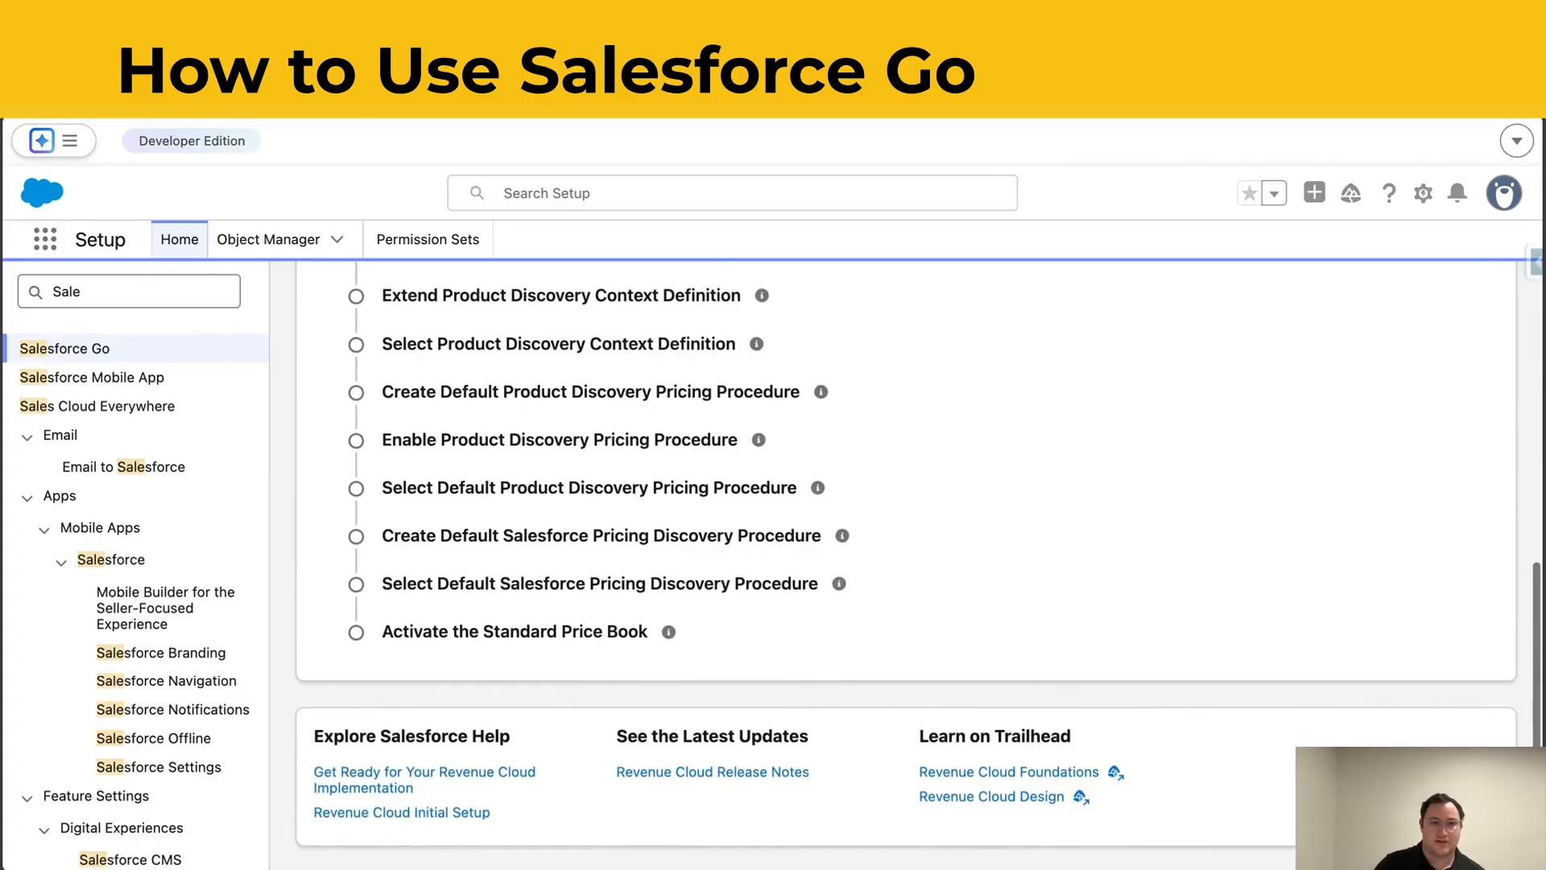
{"action": "scroll", "coordinate": [531, 664], "scroll_direction": "up", "scroll_amount": 10}
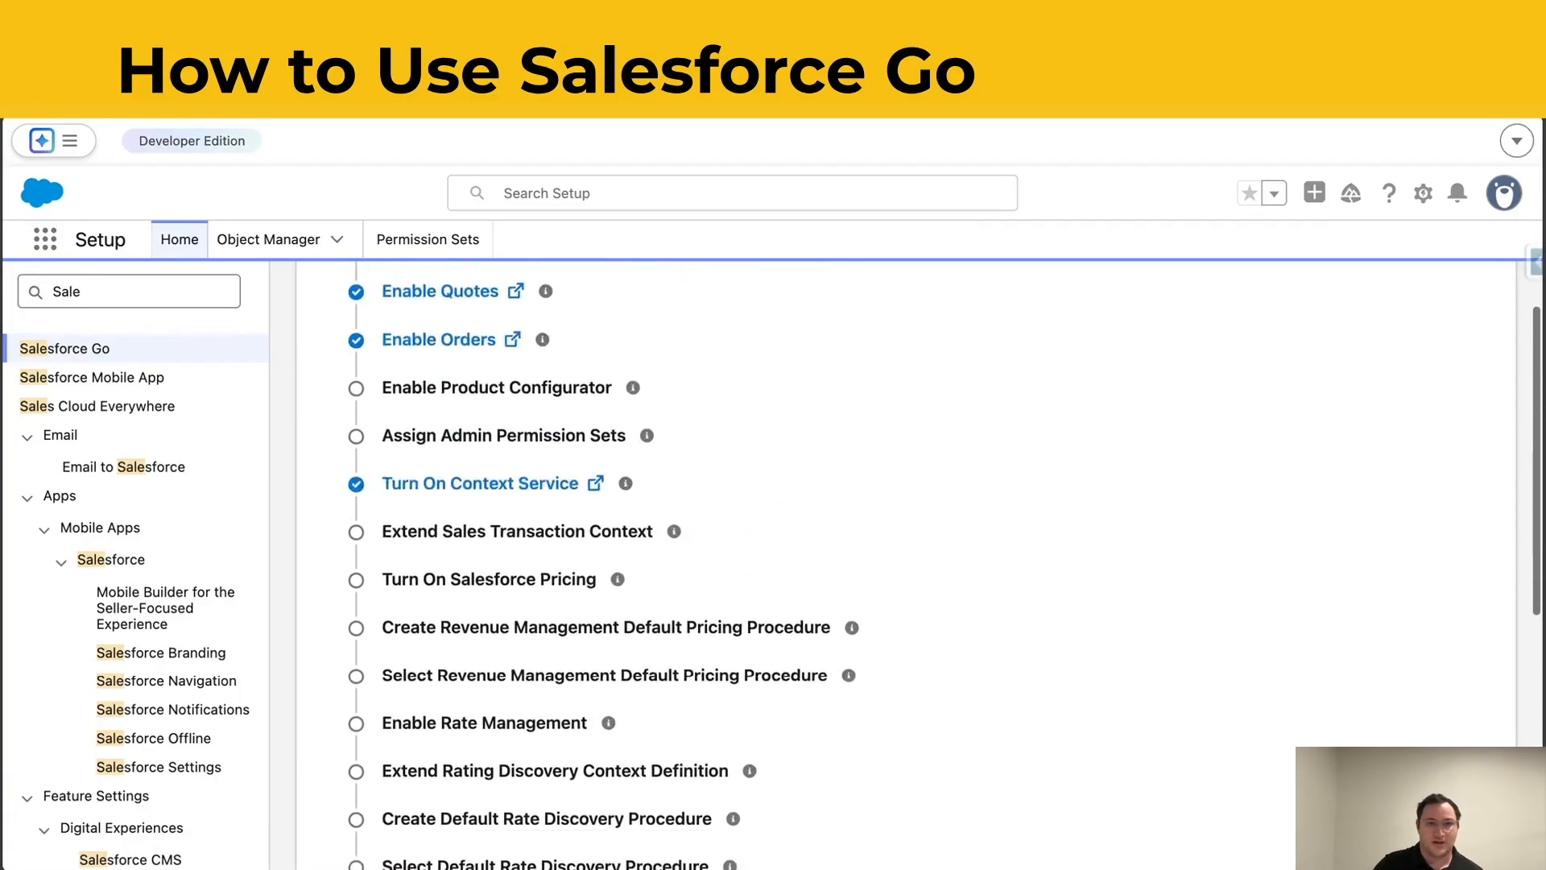
{"action": "scroll", "coordinate": [459, 391], "scroll_direction": "up", "scroll_amount": 1}
{"action": "scroll", "coordinate": [459, 391], "scroll_direction": "up", "scroll_amount": 1}
{"action": "scroll", "coordinate": [722, 478], "scroll_direction": "up", "scroll_amount": 1}
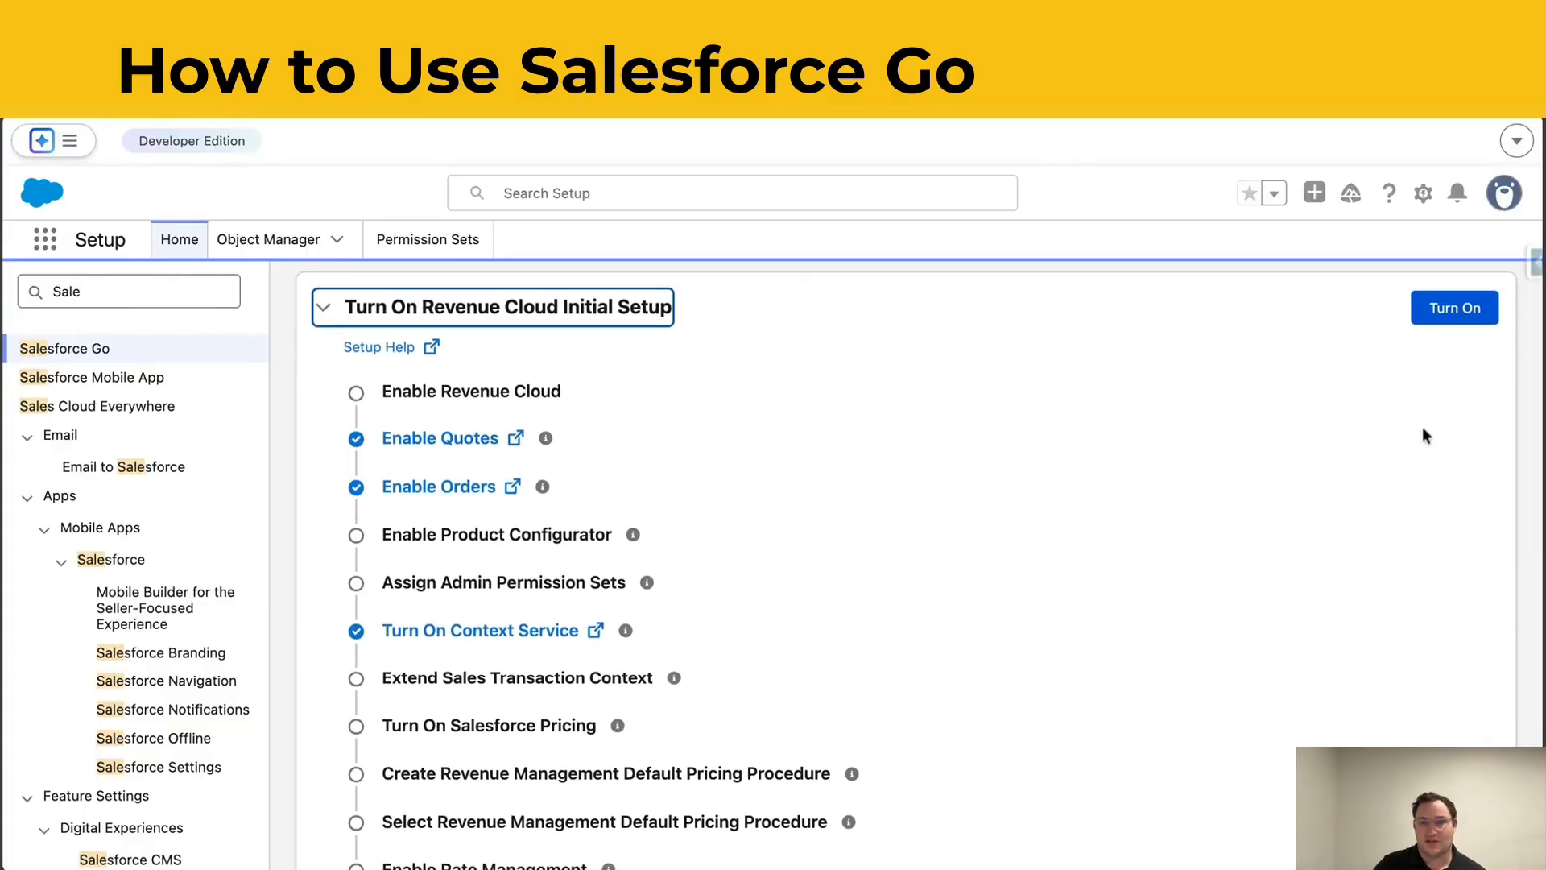
Step: Turn on Revenue Cloud Initial Setup and accept its disclaimer
{"action": "left_click", "coordinate": [1451, 314]}
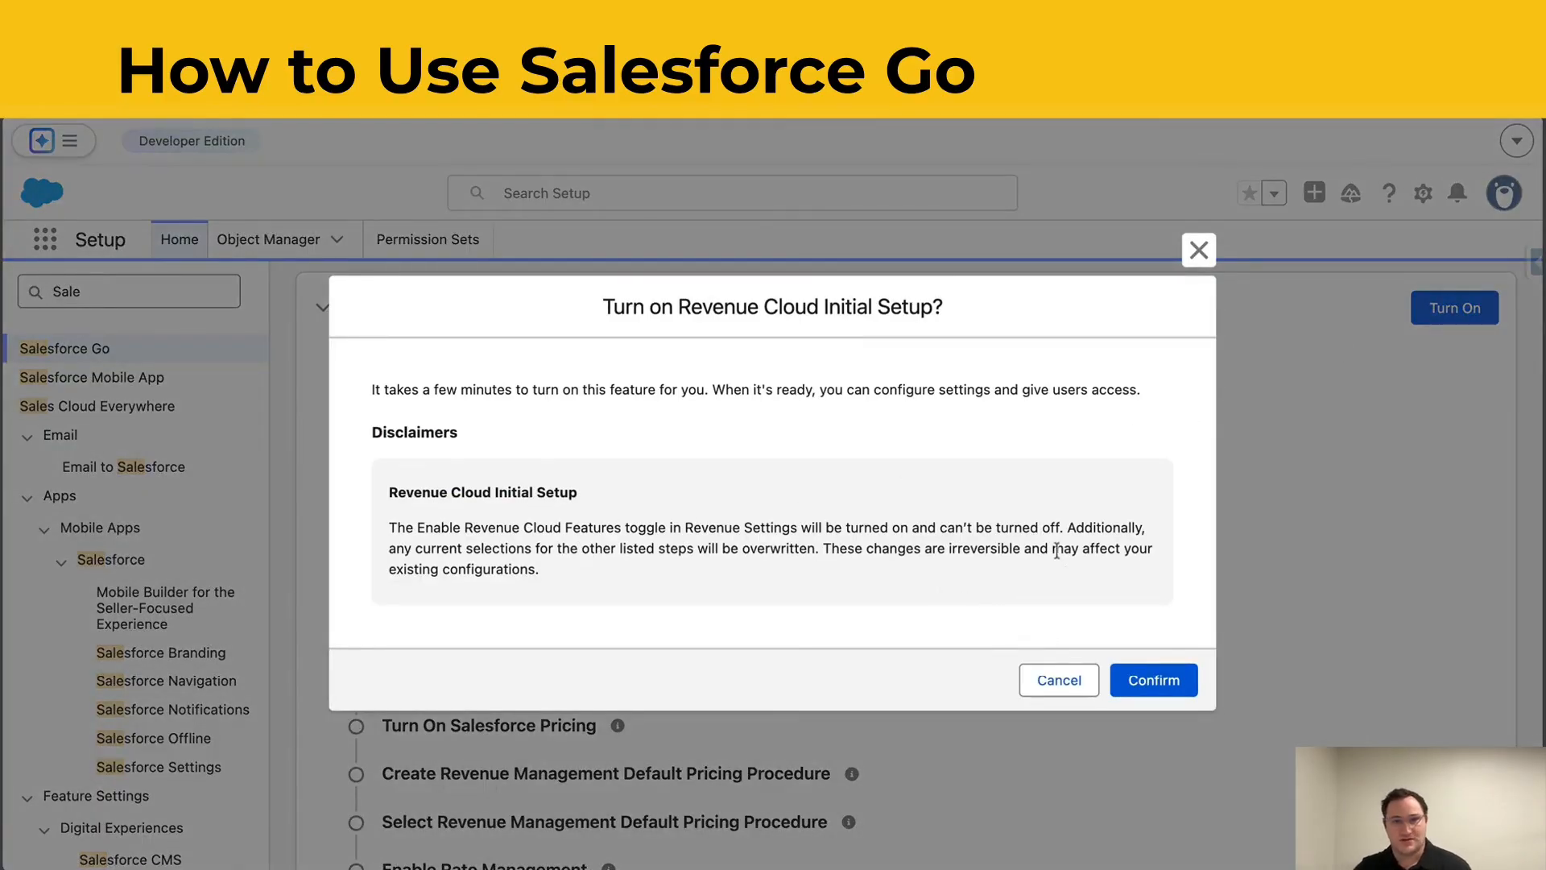
{"action": "left_click", "coordinate": [1155, 683]}
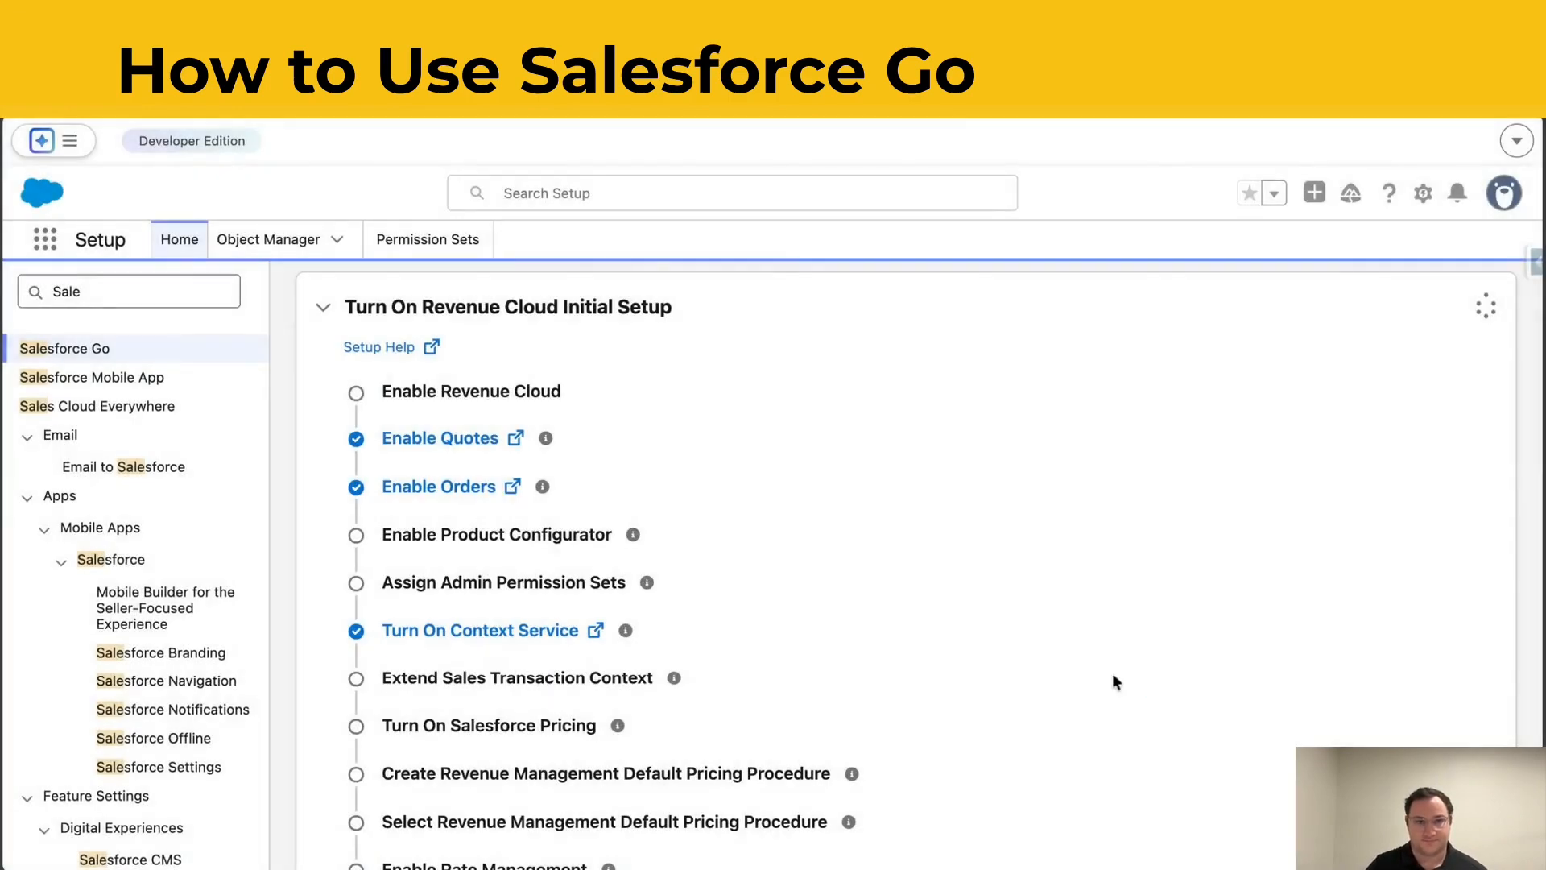
{"action": "scroll", "coordinate": [1109, 674], "scroll_direction": "down", "scroll_amount": 3}
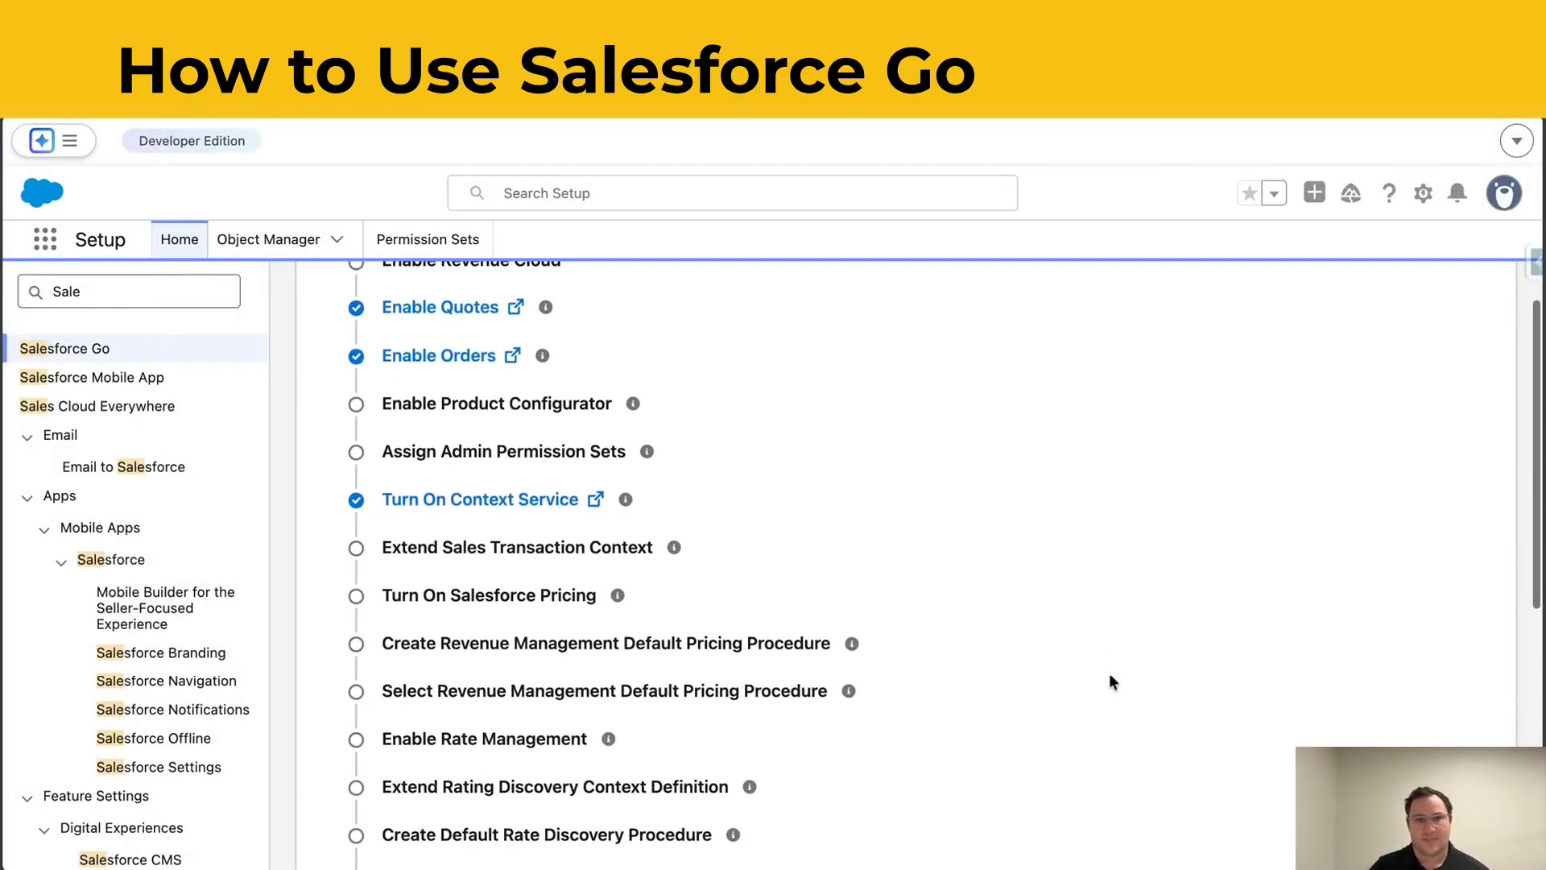
{"action": "scroll", "coordinate": [1133, 687], "scroll_direction": "up", "scroll_amount": 2}
{"action": "scroll", "coordinate": [1132, 687], "scroll_direction": "down", "scroll_amount": 2}
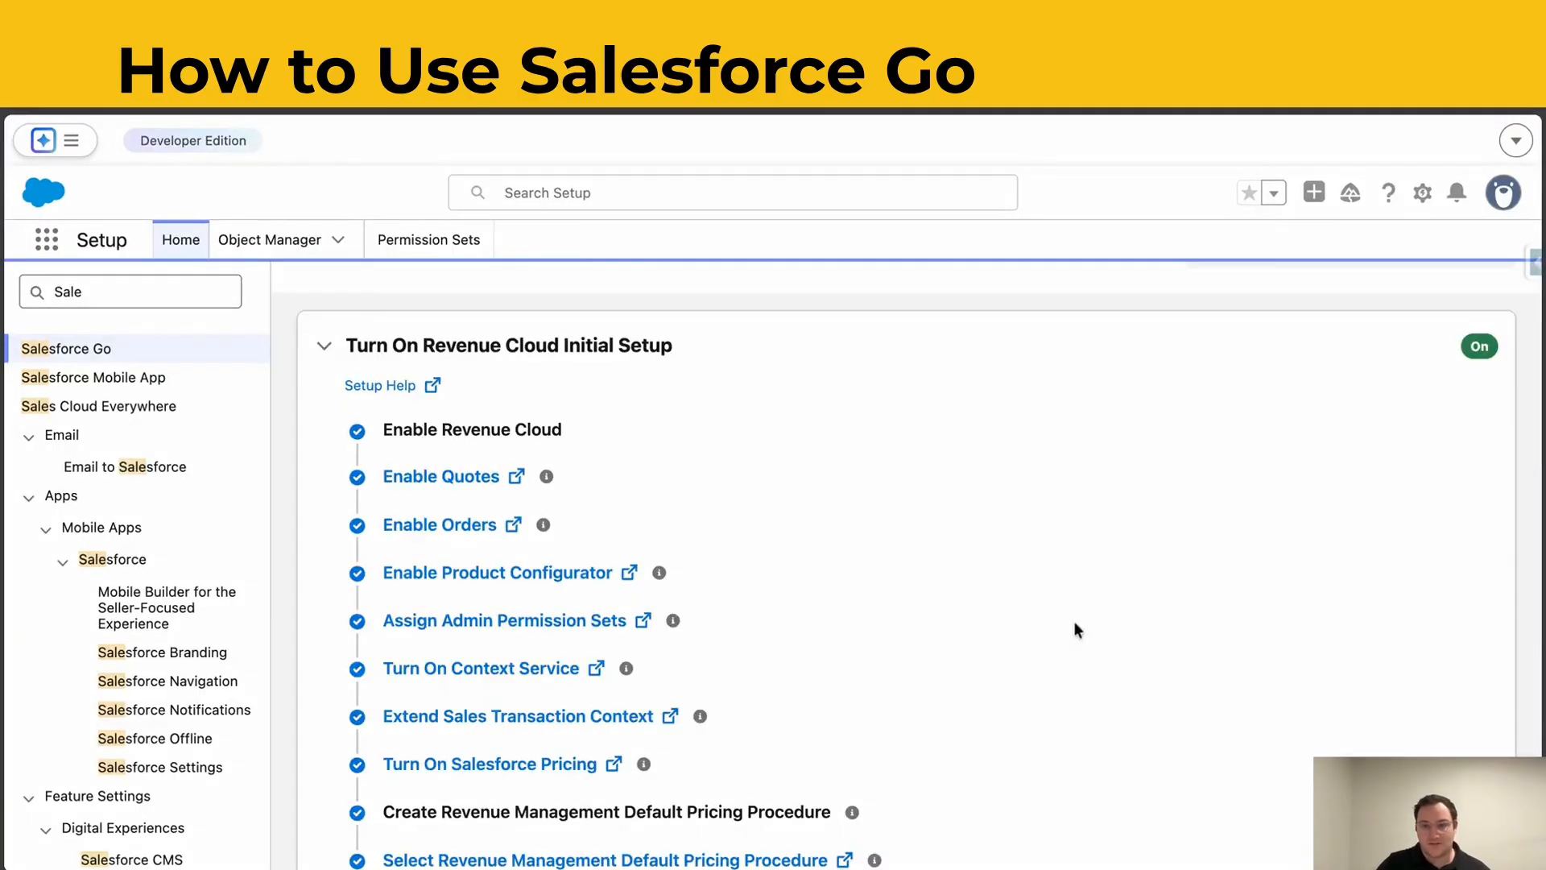
Step: Examine the processed Revenue Cloud setup checklist and the Complete the Required Steps section below it
{"action": "scroll", "coordinate": [1074, 621], "scroll_direction": "down", "scroll_amount": 3}
{"action": "scroll", "coordinate": [944, 563], "scroll_direction": "down", "scroll_amount": 1}
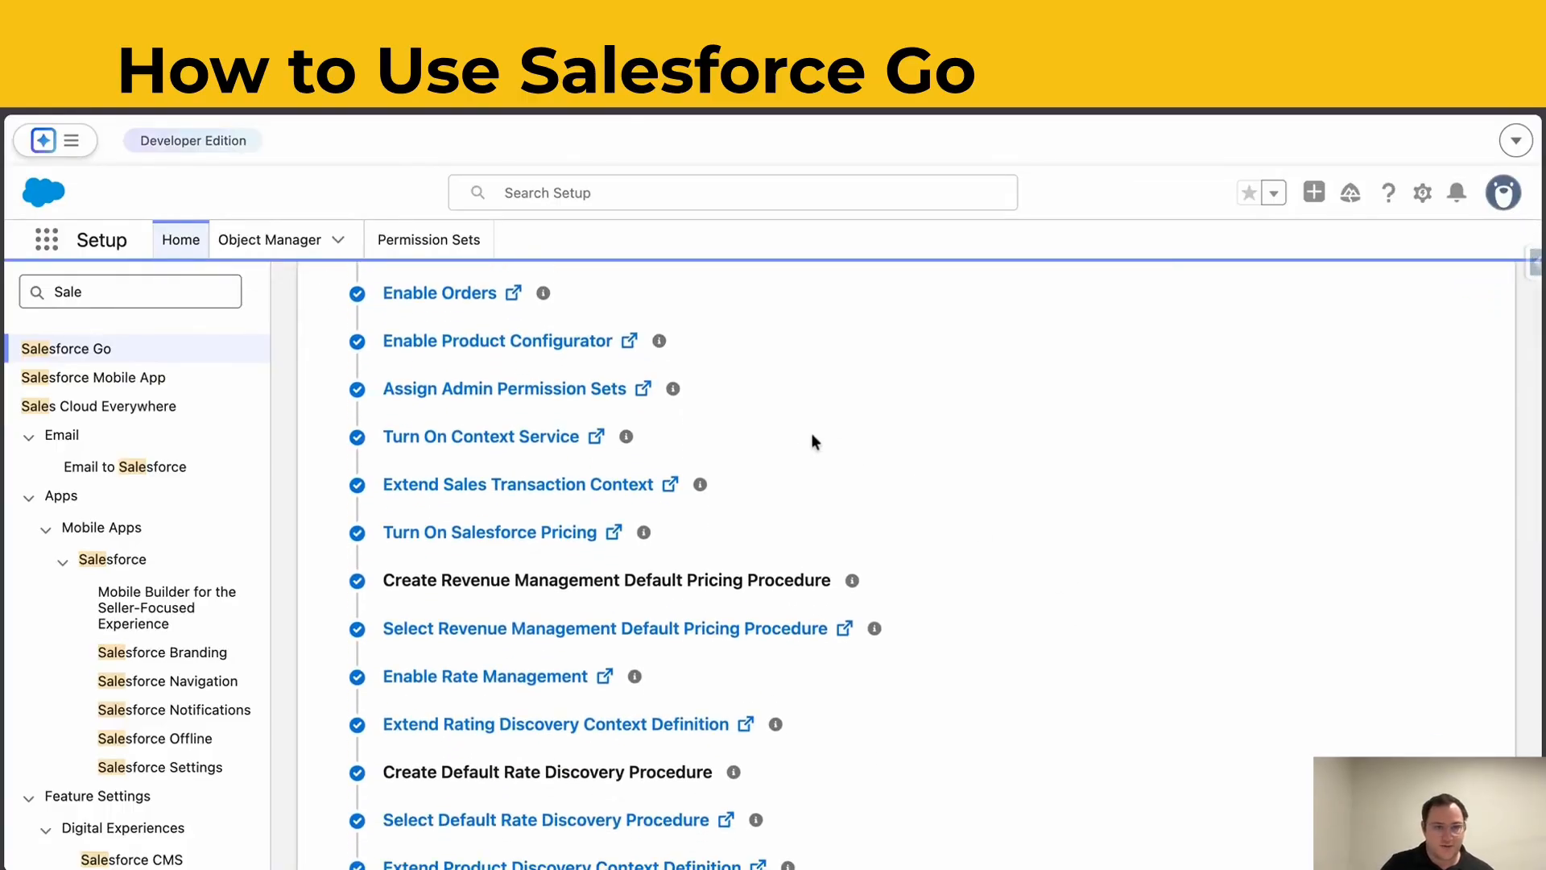
{"action": "scroll", "coordinate": [801, 445], "scroll_direction": "down", "scroll_amount": 2}
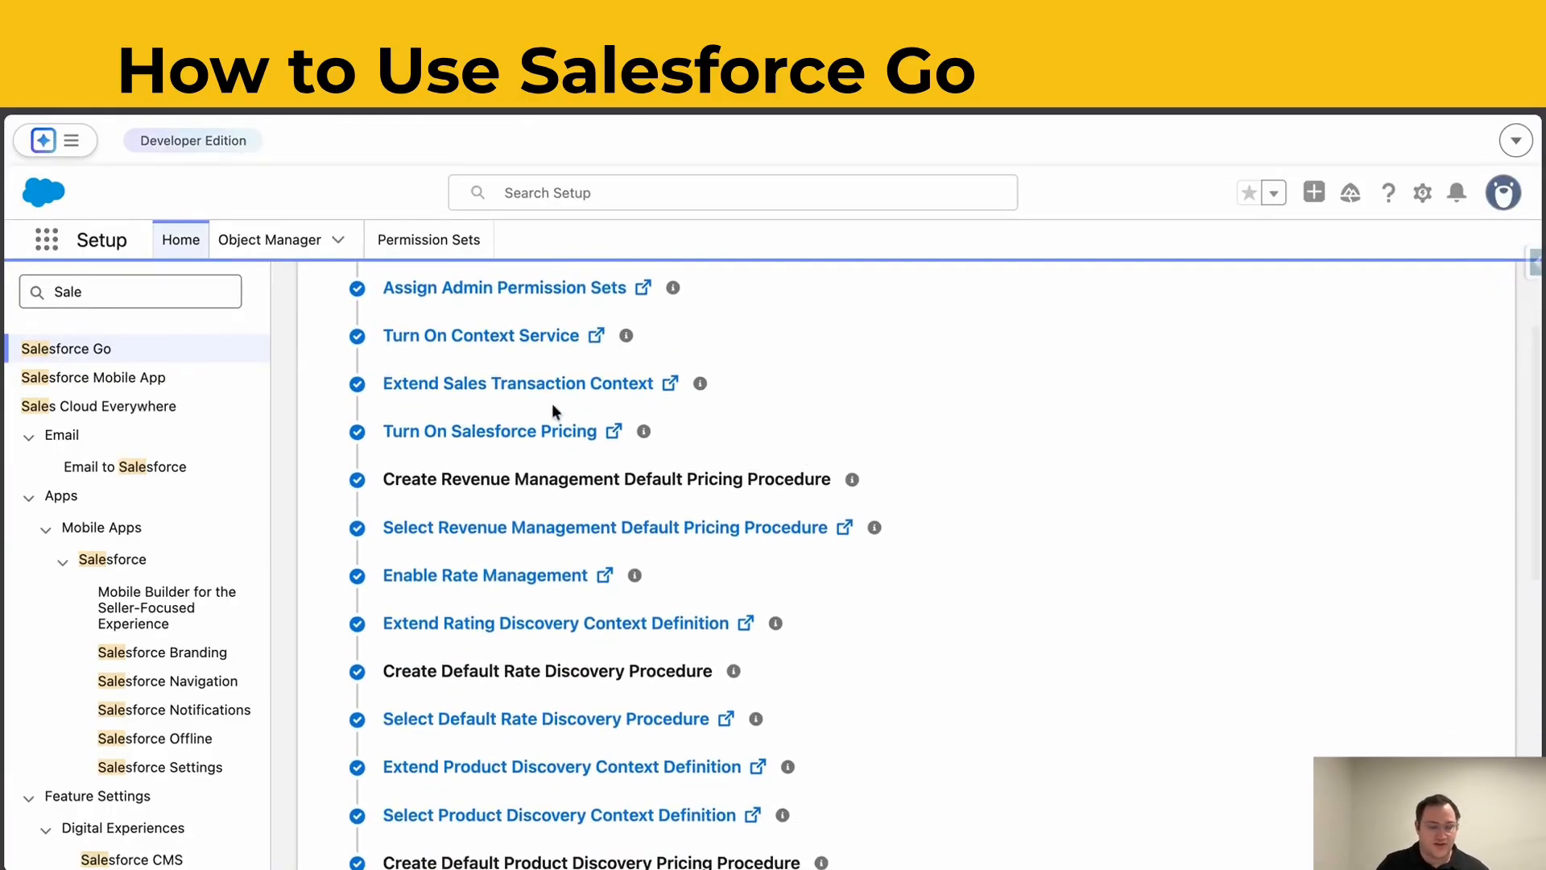
{"action": "scroll", "coordinate": [659, 525], "scroll_direction": "down", "scroll_amount": 4}
{"action": "scroll", "coordinate": [659, 524], "scroll_direction": "down", "scroll_amount": 3}
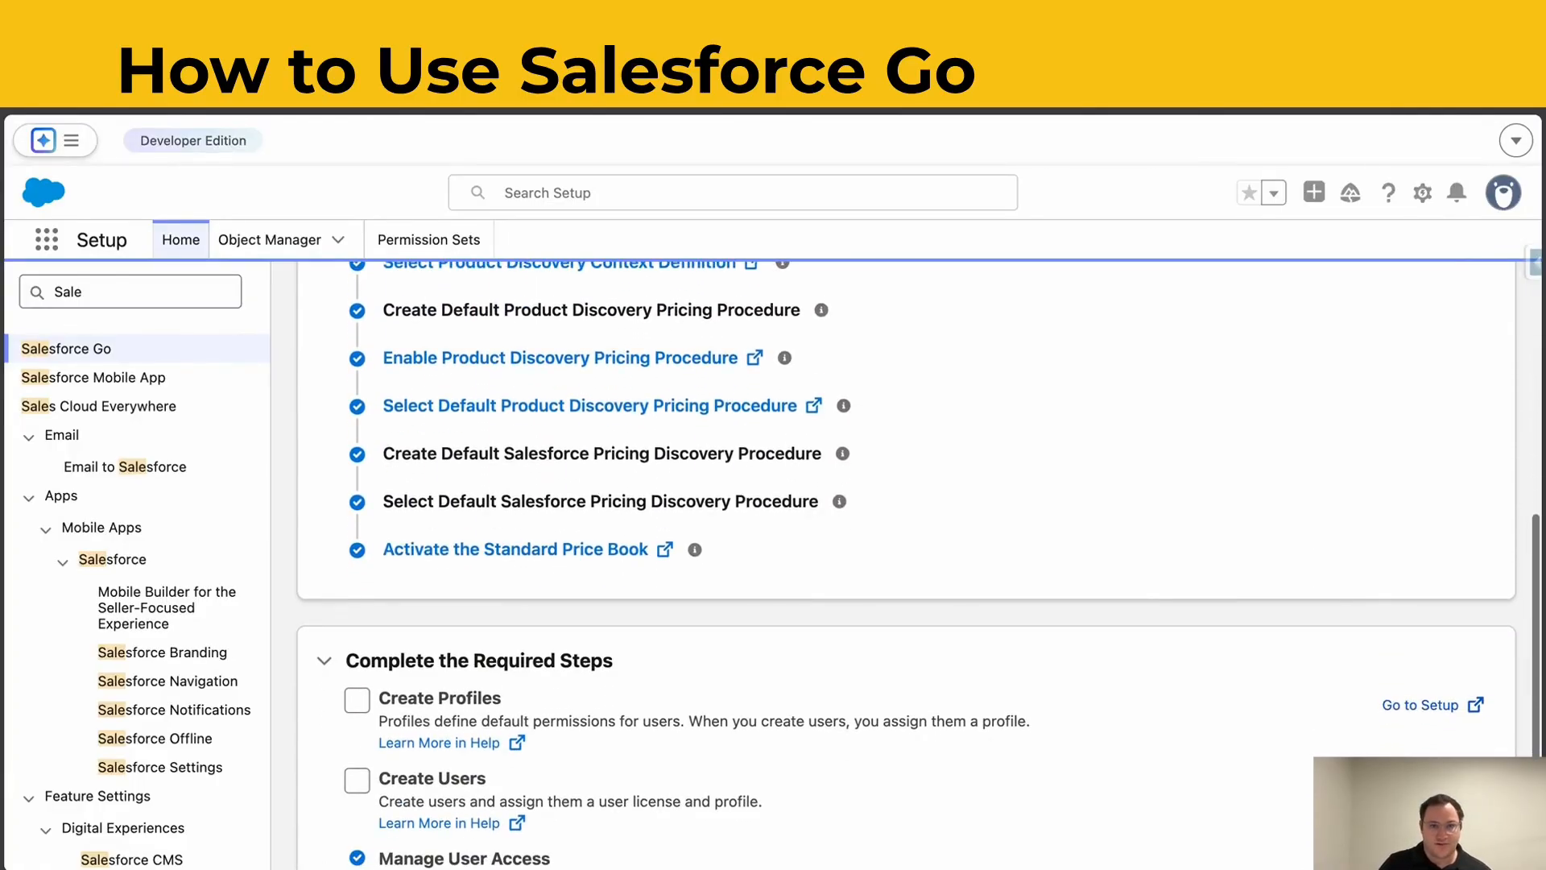
{"action": "scroll", "coordinate": [586, 569], "scroll_direction": "up", "scroll_amount": 6}
{"action": "scroll", "coordinate": [585, 562], "scroll_direction": "up", "scroll_amount": 1}
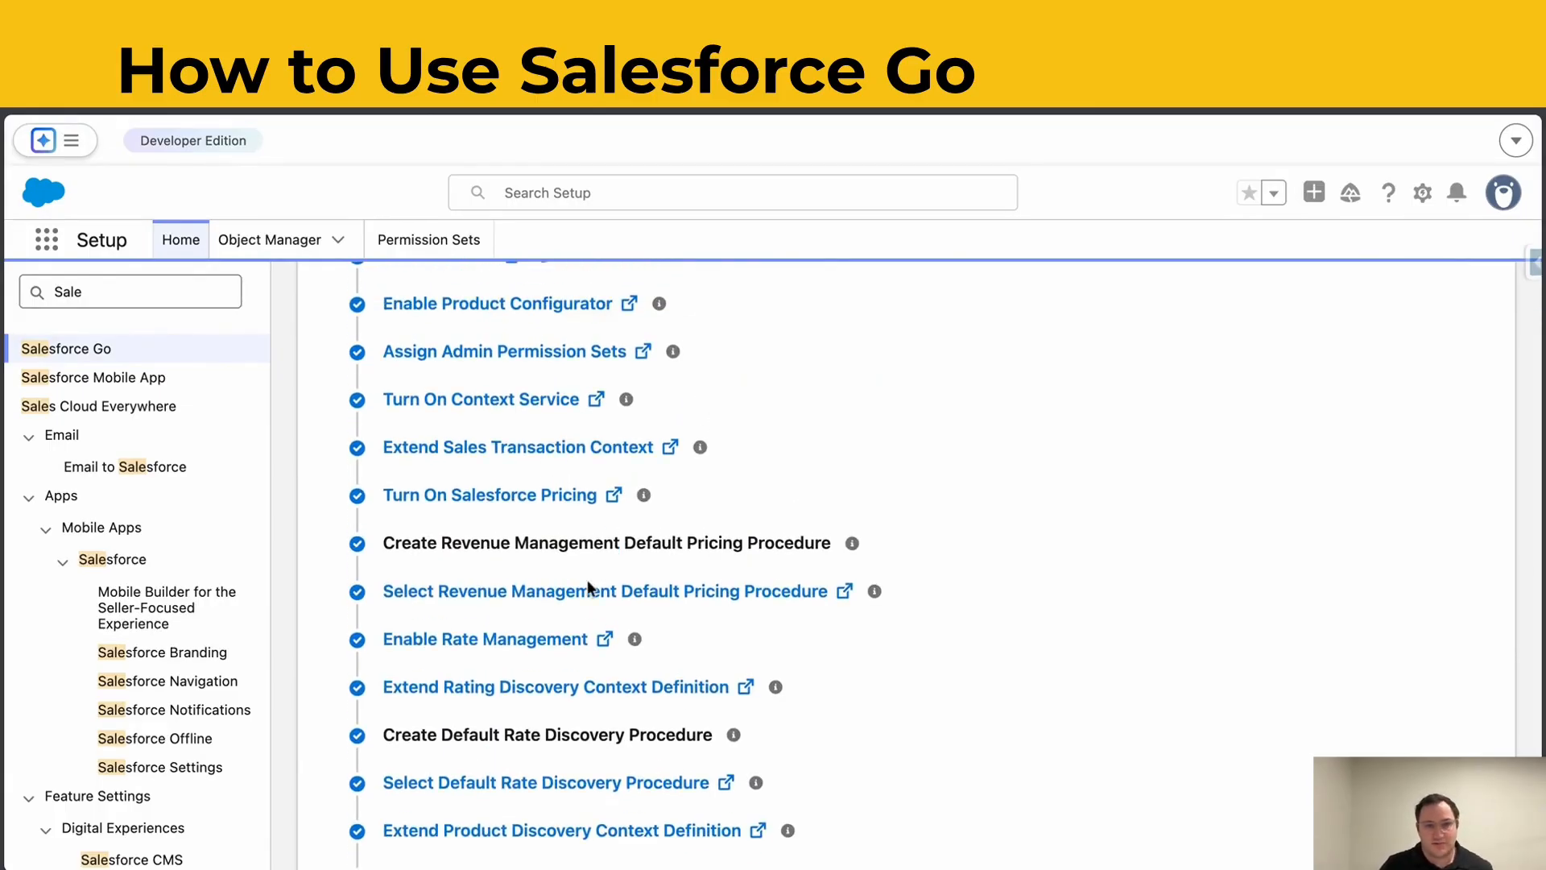
{"action": "scroll", "coordinate": [650, 601], "scroll_direction": "down", "scroll_amount": 1}
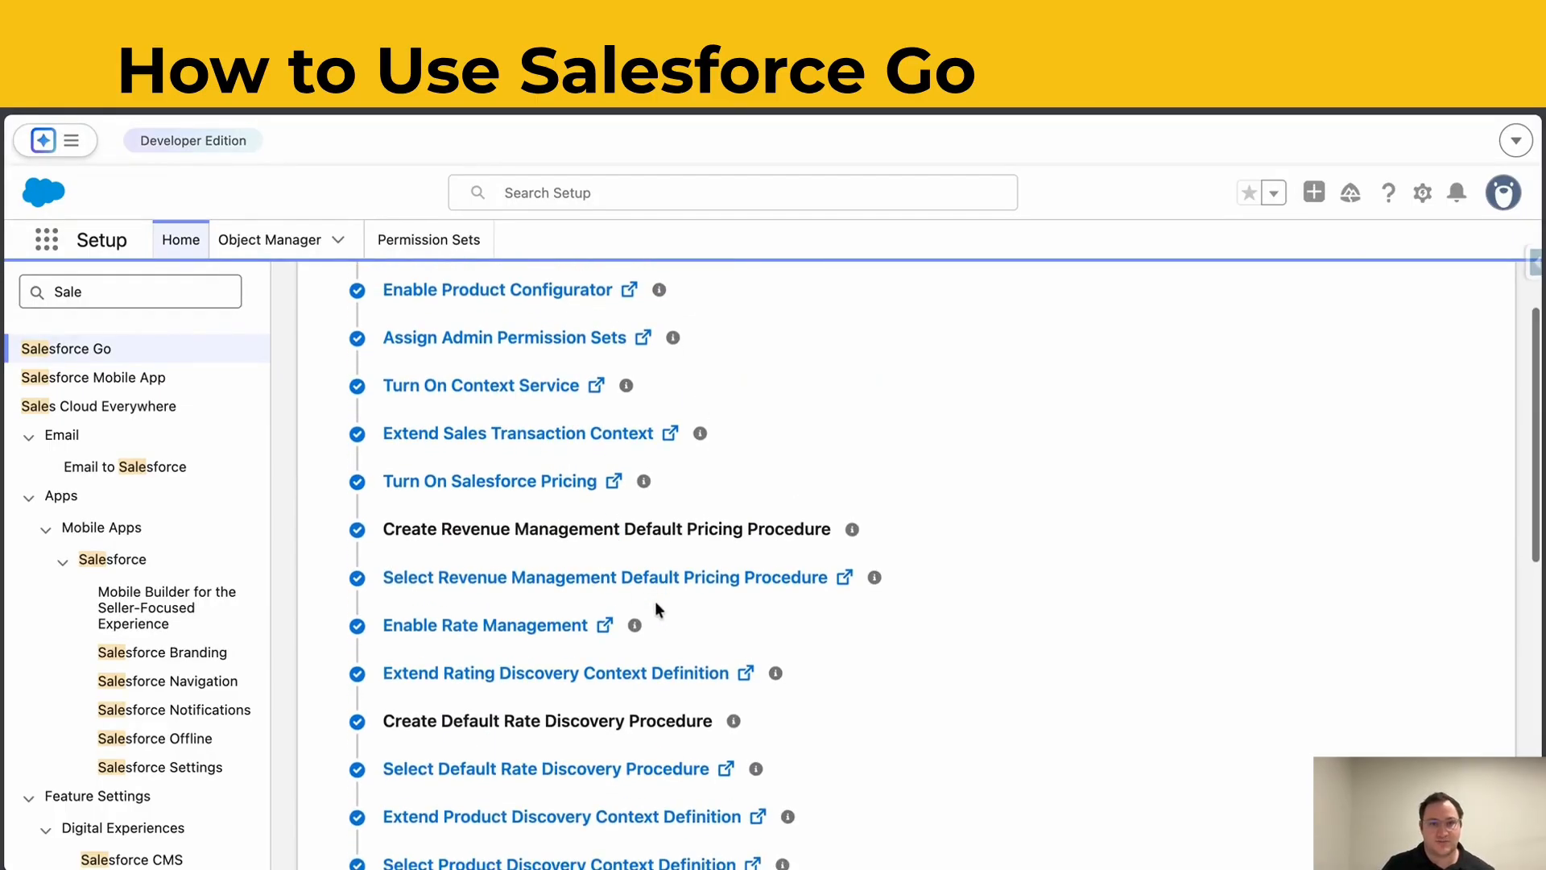
{"action": "scroll", "coordinate": [655, 601], "scroll_direction": "down", "scroll_amount": 2}
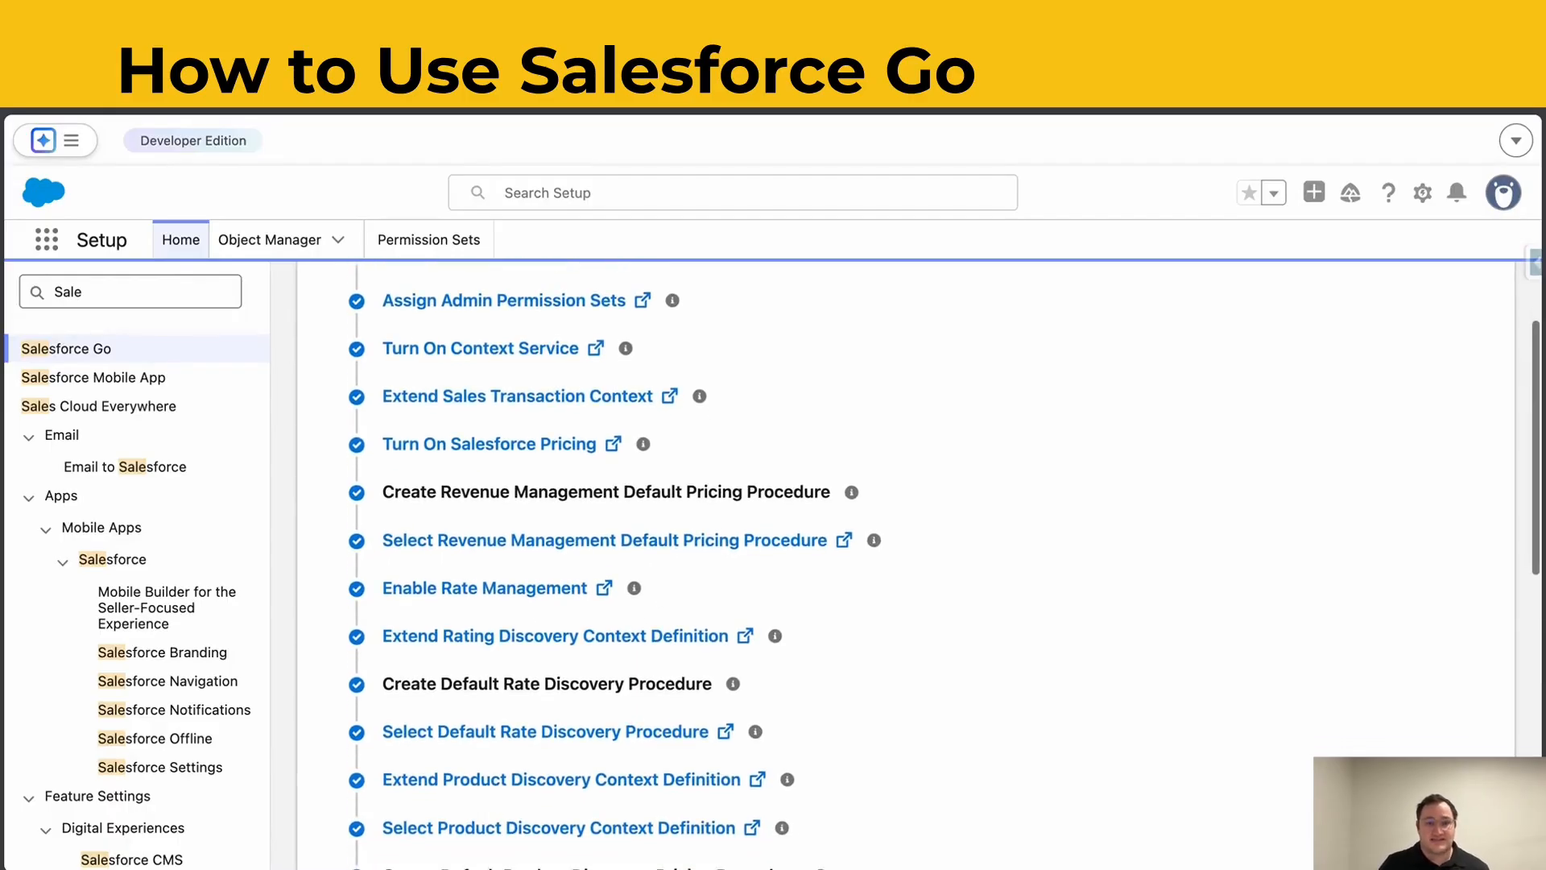
{"action": "scroll", "coordinate": [773, 564], "scroll_direction": "down", "scroll_amount": 1}
{"action": "scroll", "coordinate": [773, 563], "scroll_direction": "down", "scroll_amount": 3}
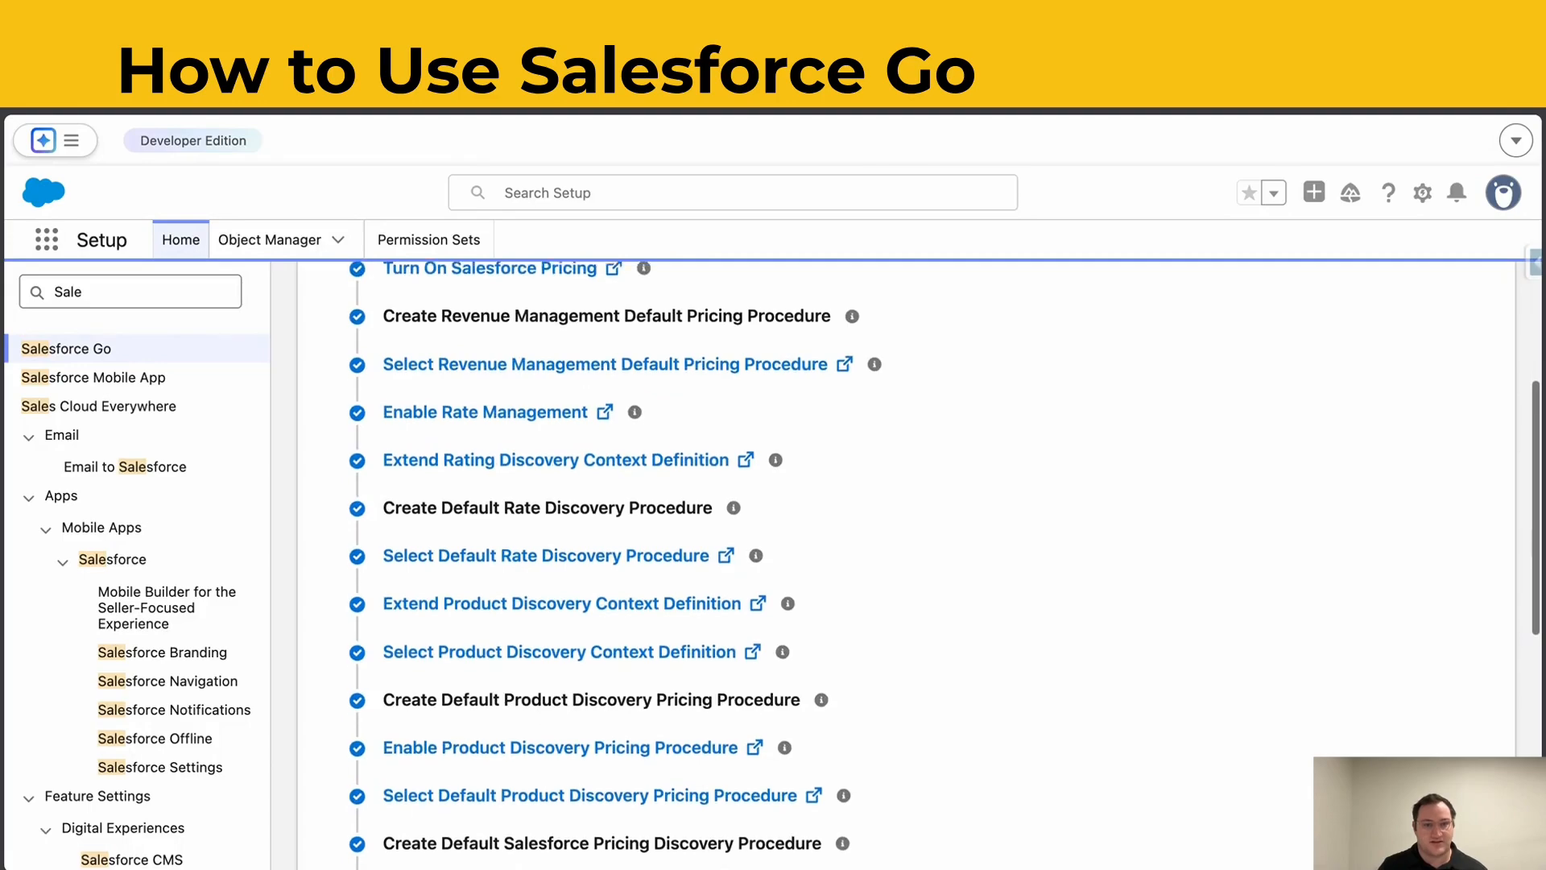
{"action": "scroll", "coordinate": [773, 564], "scroll_direction": "down", "scroll_amount": 3}
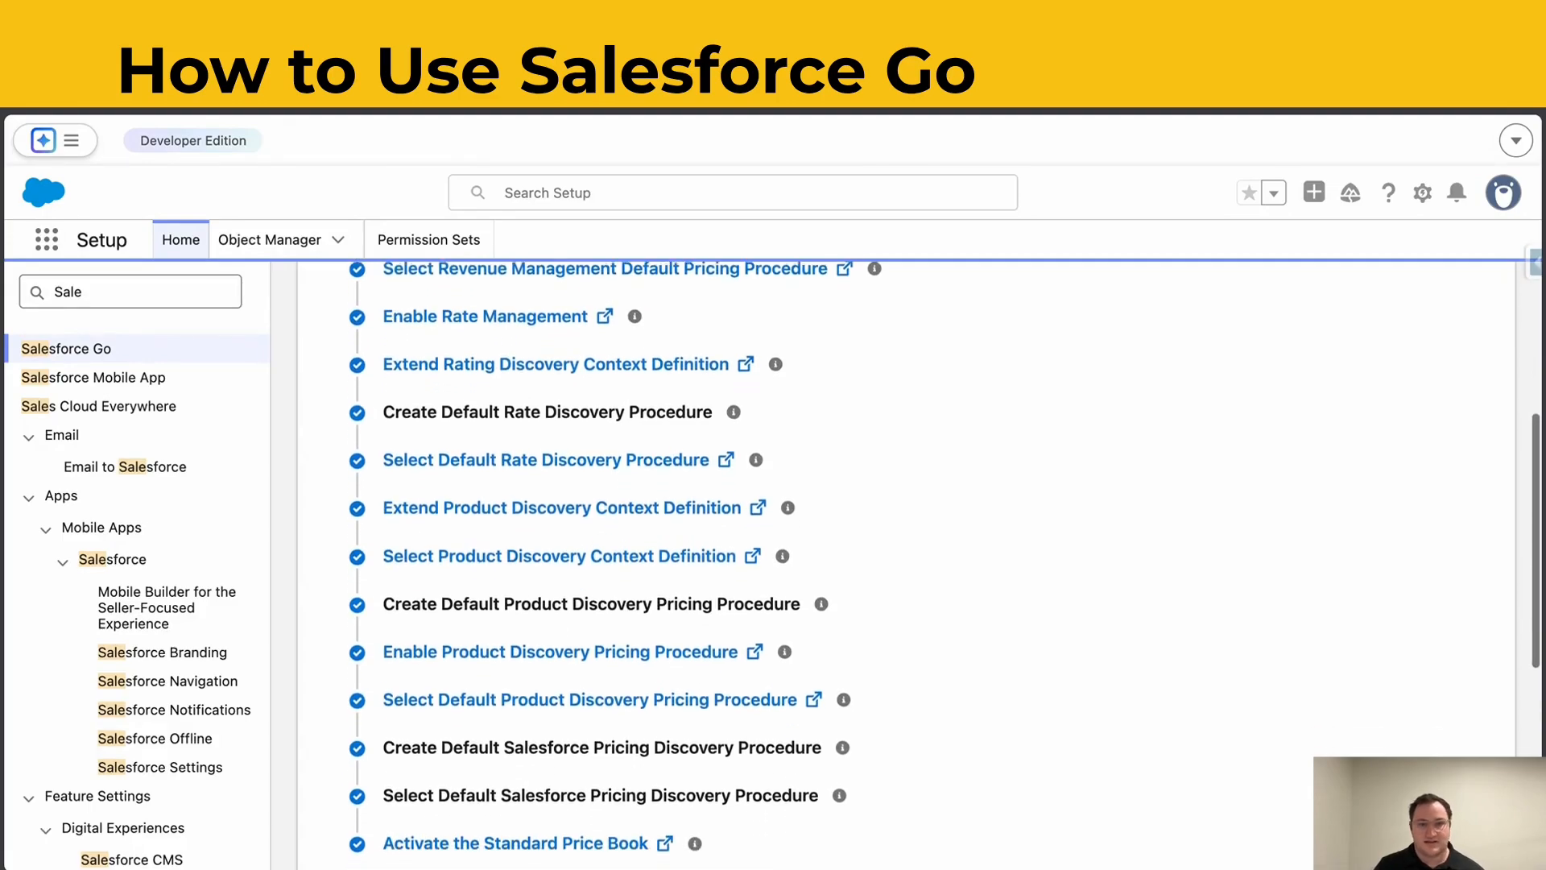
{"action": "scroll", "coordinate": [773, 564], "scroll_direction": "down", "scroll_amount": 8}
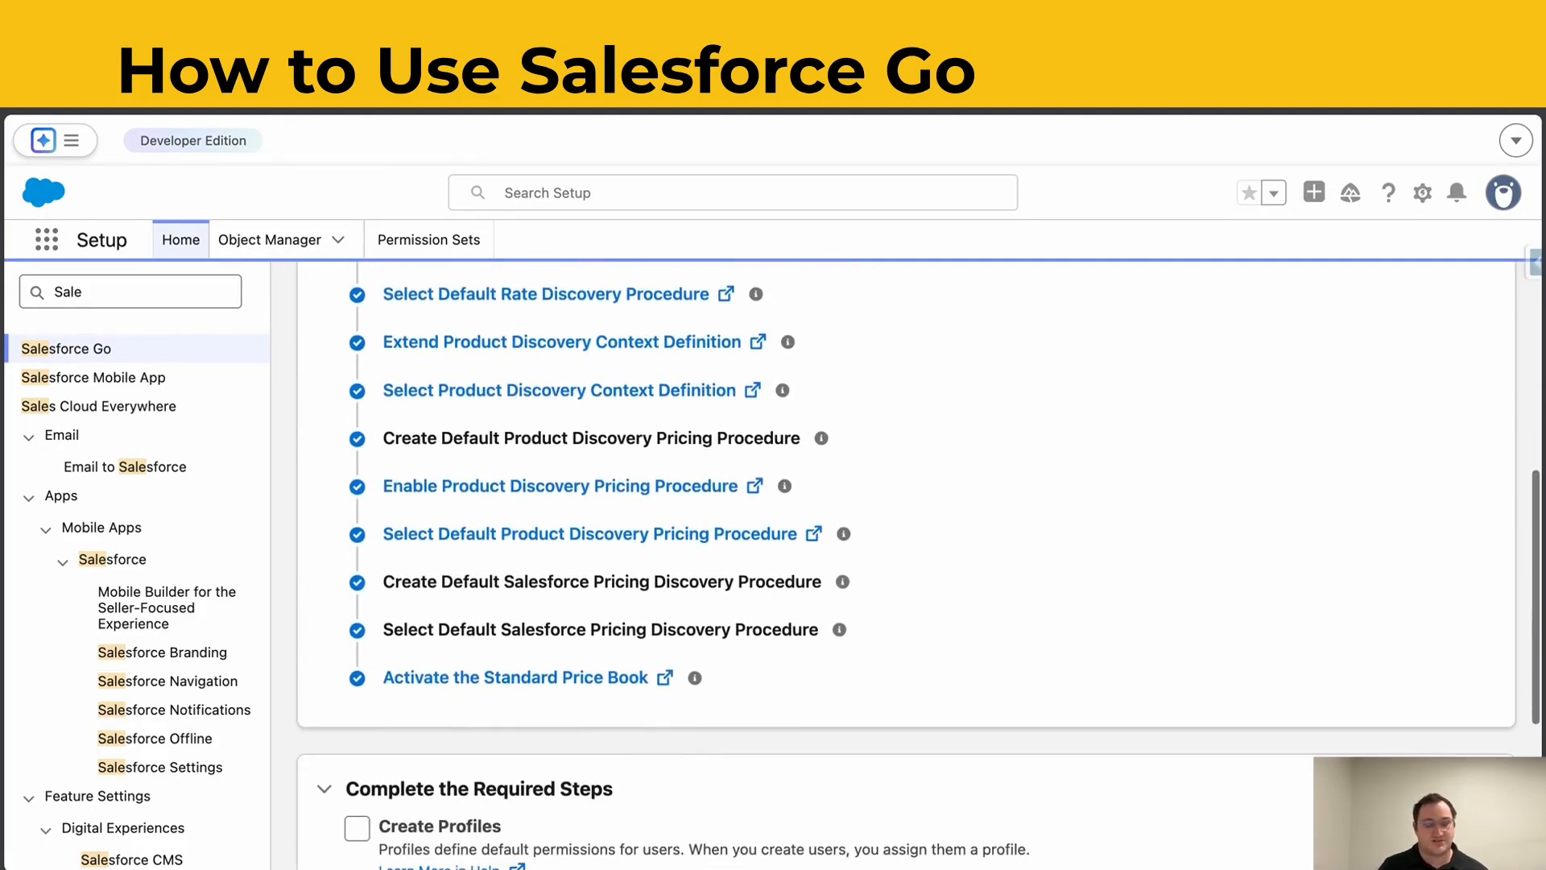
{"action": "scroll", "coordinate": [353, 480], "scroll_direction": "down", "scroll_amount": 3}
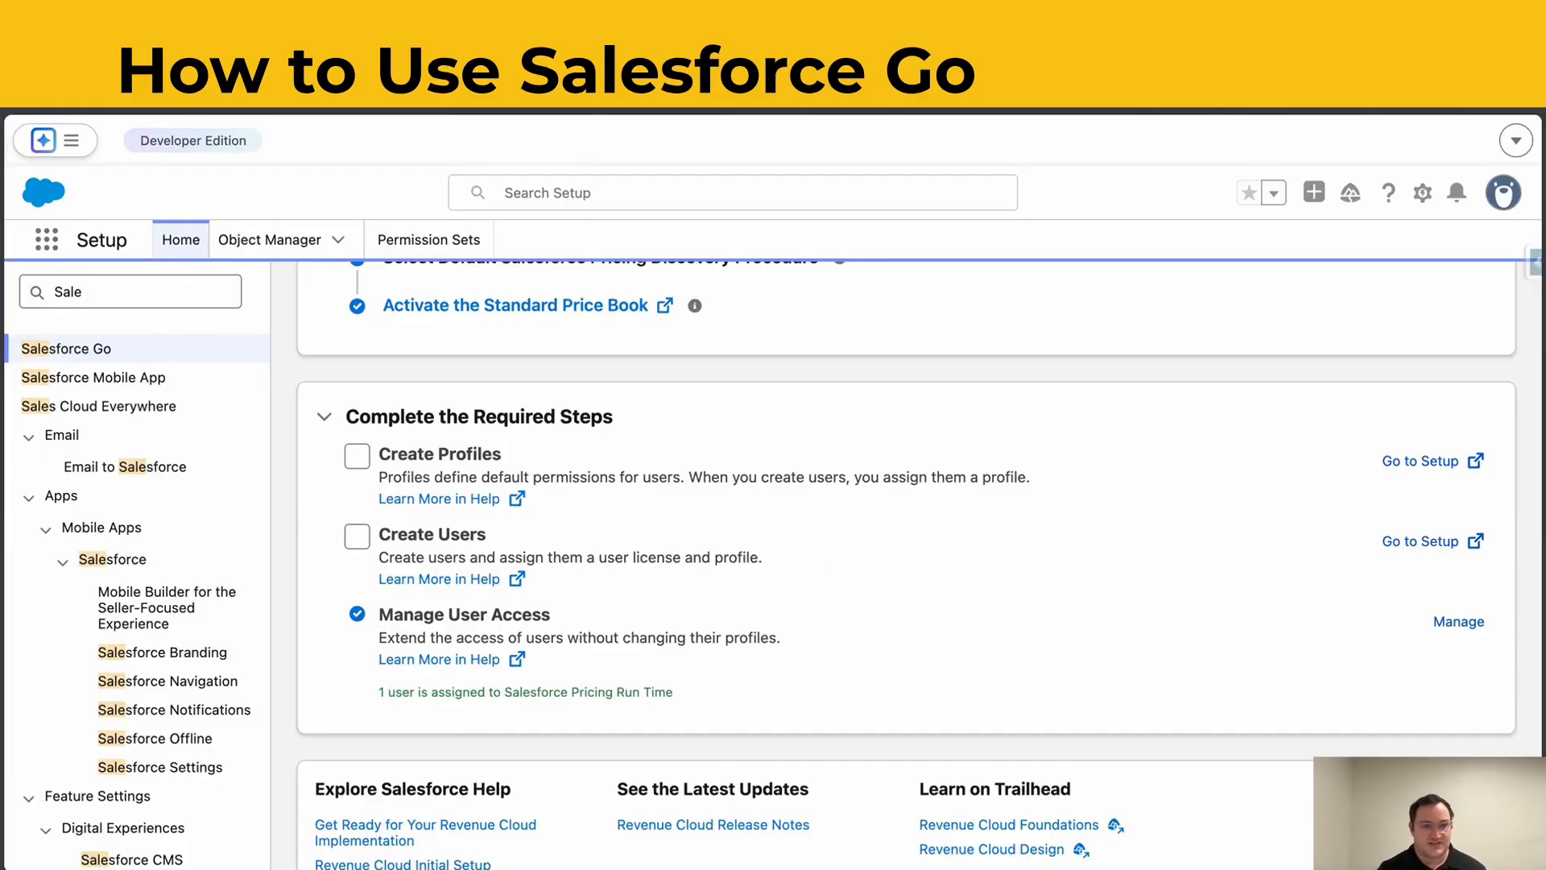
{"action": "scroll", "coordinate": [708, 391], "scroll_direction": "down", "scroll_amount": 1}
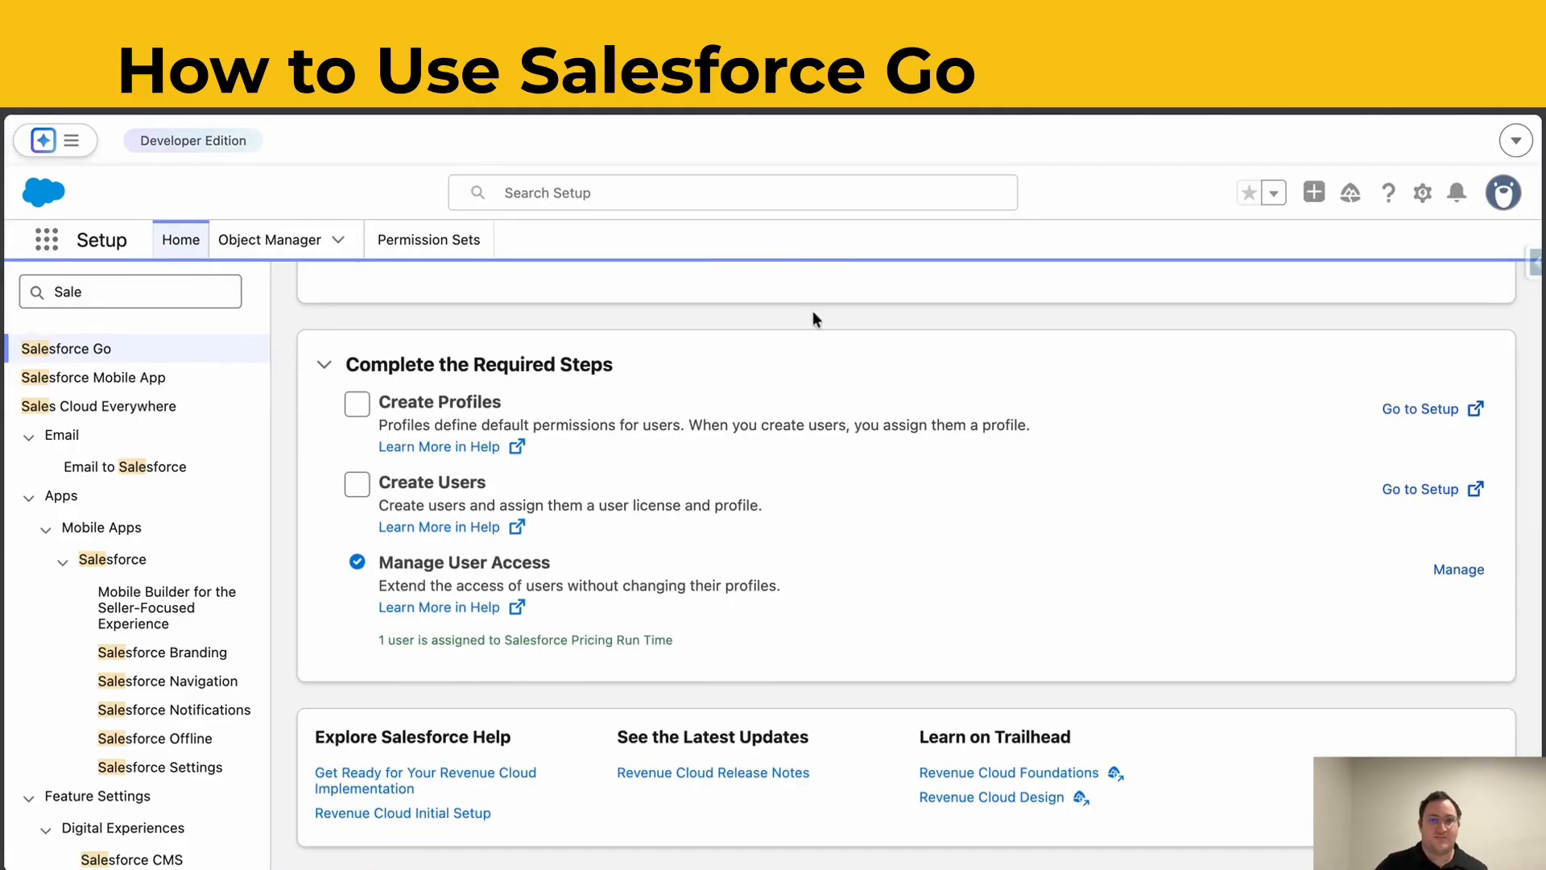
Step: Open the user's page in Users setup through the user lookup of Salesforce Inspector Reloaded
{"action": "double_click", "coordinate": [154, 291]}
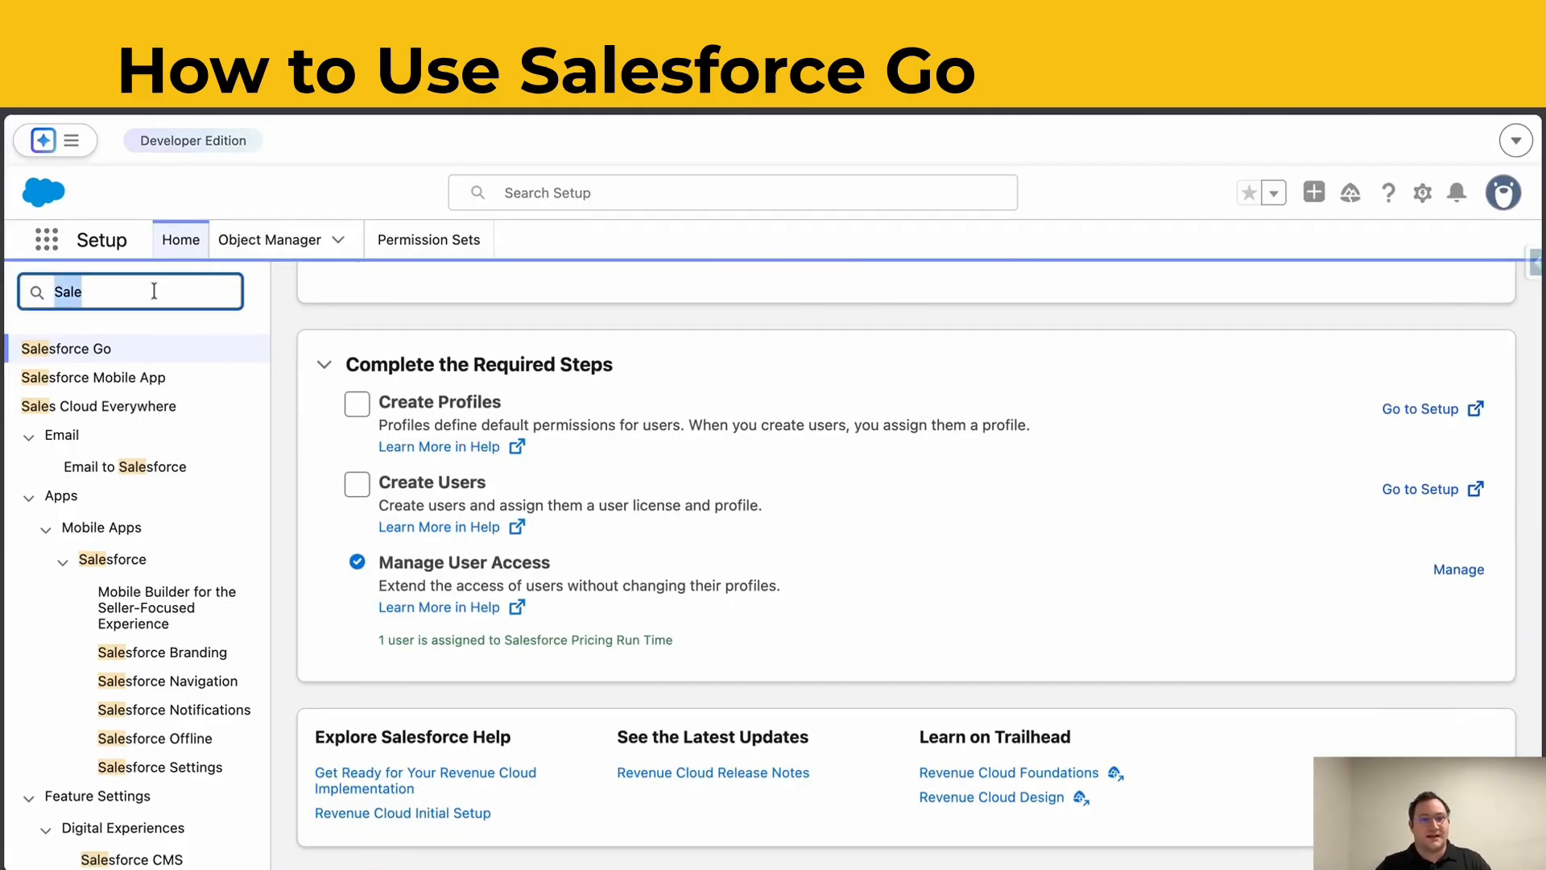
{"action": "left_click", "coordinate": [1535, 270]}
{"action": "left_click", "coordinate": [1335, 408]}
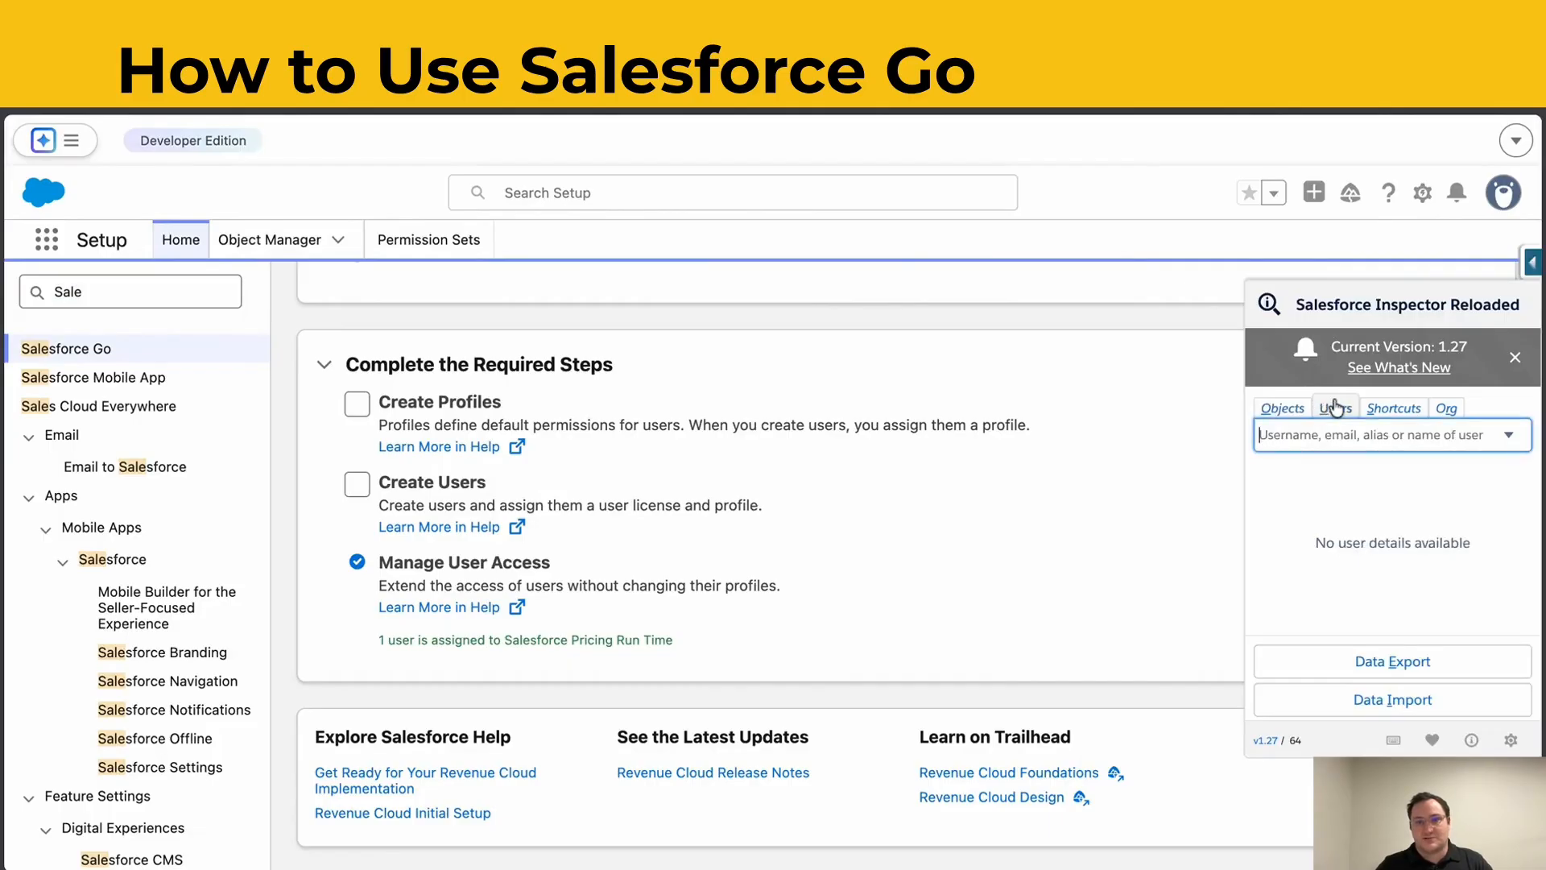
{"action": "scroll", "coordinate": [1329, 491], "scroll_direction": "down", "scroll_amount": 1}
{"action": "left_click", "coordinate": [1284, 569]}
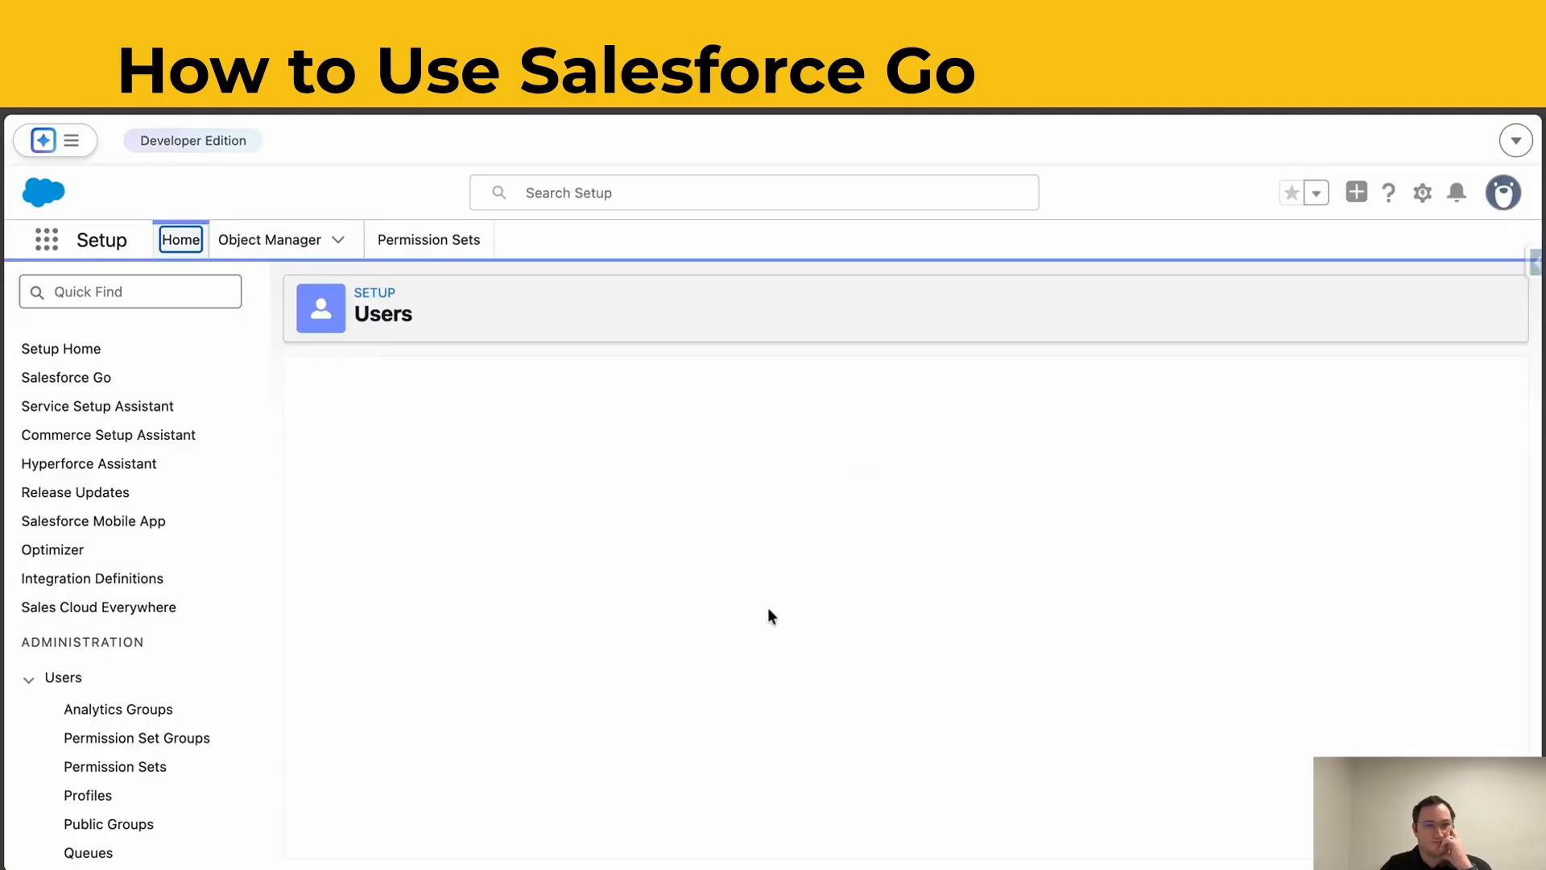
Step: Open the user's full list of permission set assignments and review the assigned permission sets and their dates
{"action": "scroll", "coordinate": [909, 604], "scroll_direction": "down", "scroll_amount": 10}
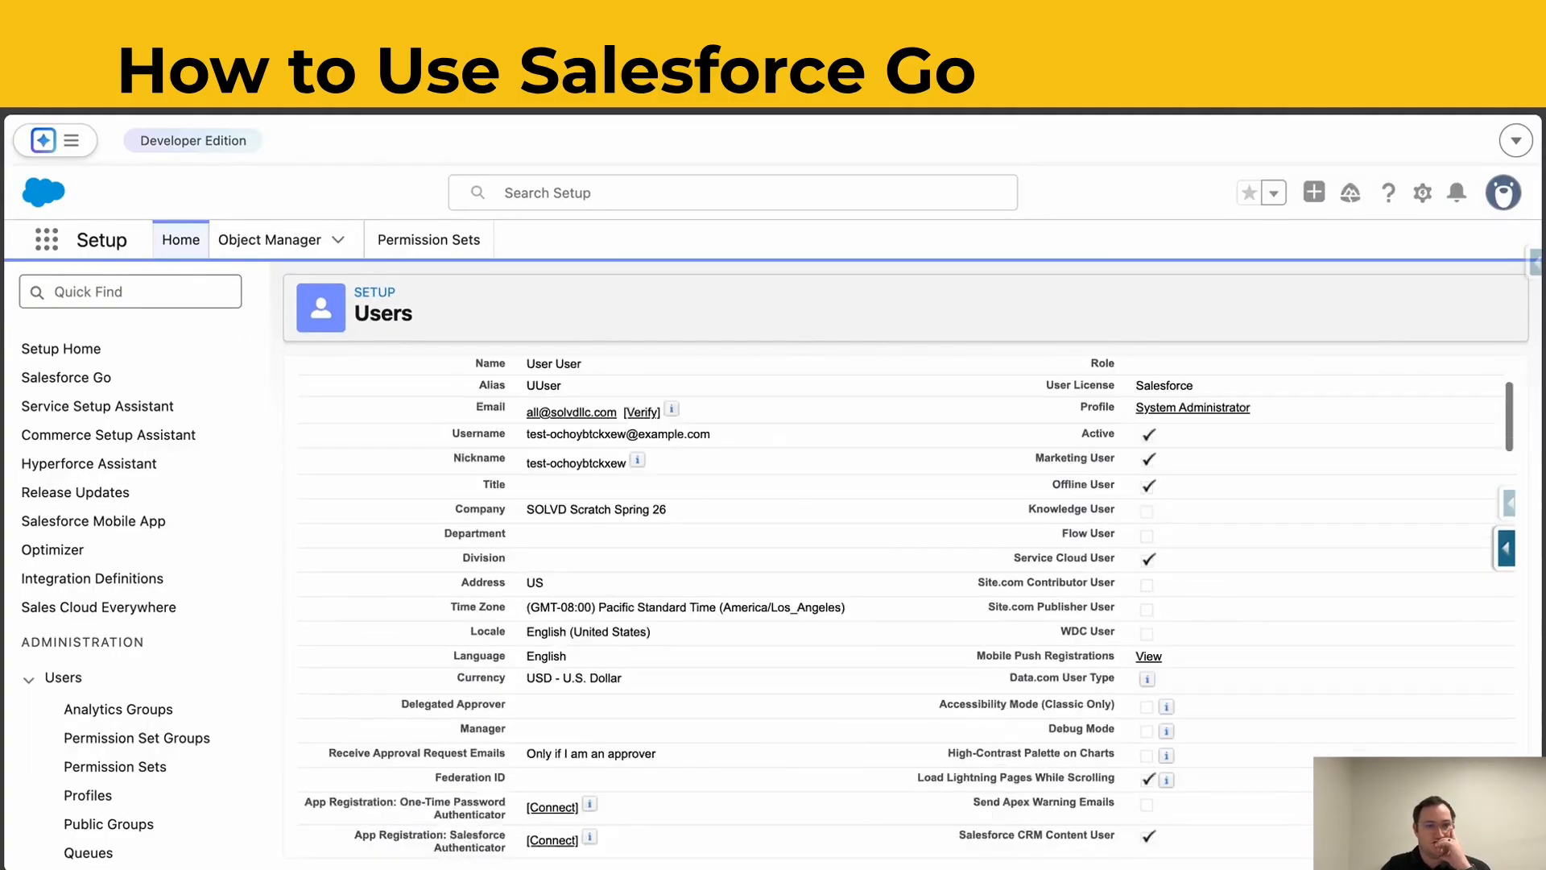
{"action": "scroll", "coordinate": [467, 634], "scroll_direction": "down", "scroll_amount": 4}
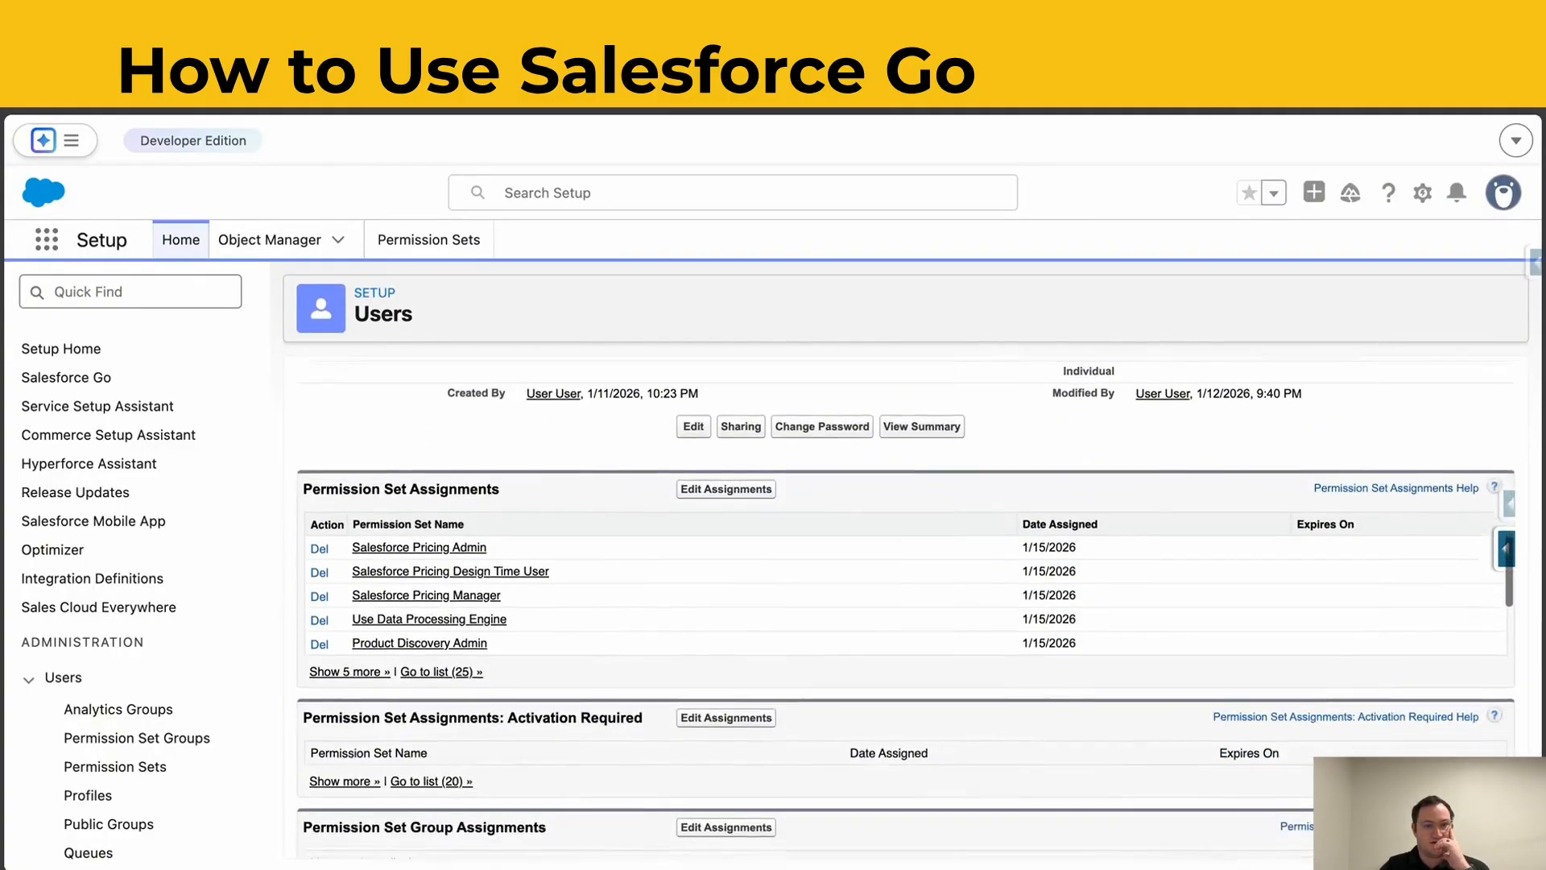
{"action": "left_click", "coordinate": [464, 627]}
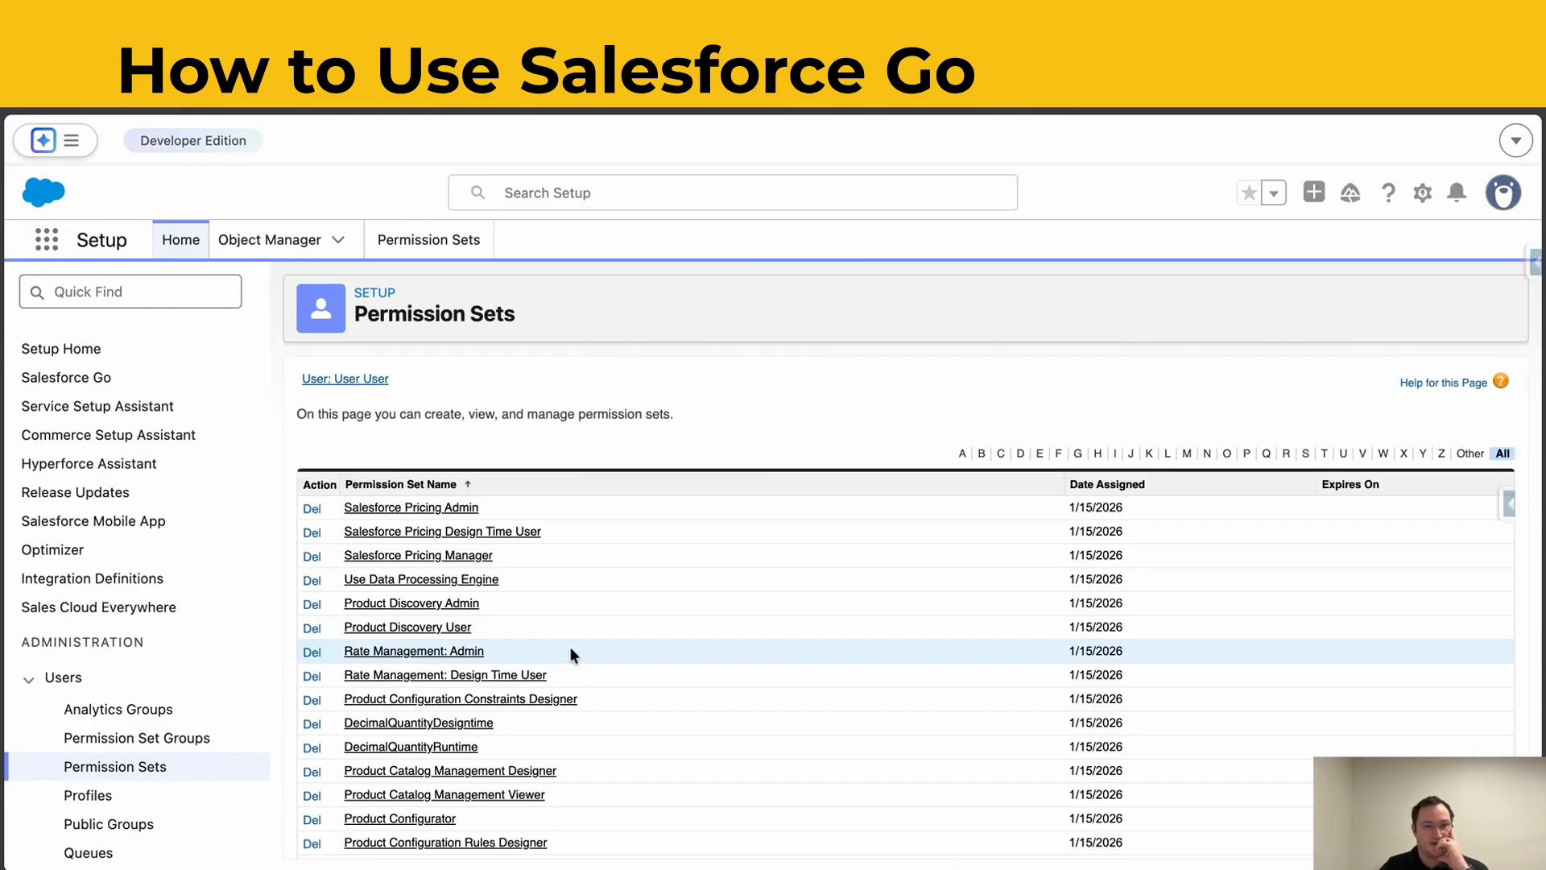
{"action": "scroll", "coordinate": [571, 646], "scroll_direction": "down", "scroll_amount": 2}
{"action": "scroll", "coordinate": [570, 646], "scroll_direction": "down", "scroll_amount": 2}
{"action": "scroll", "coordinate": [570, 646], "scroll_direction": "up", "scroll_amount": 2}
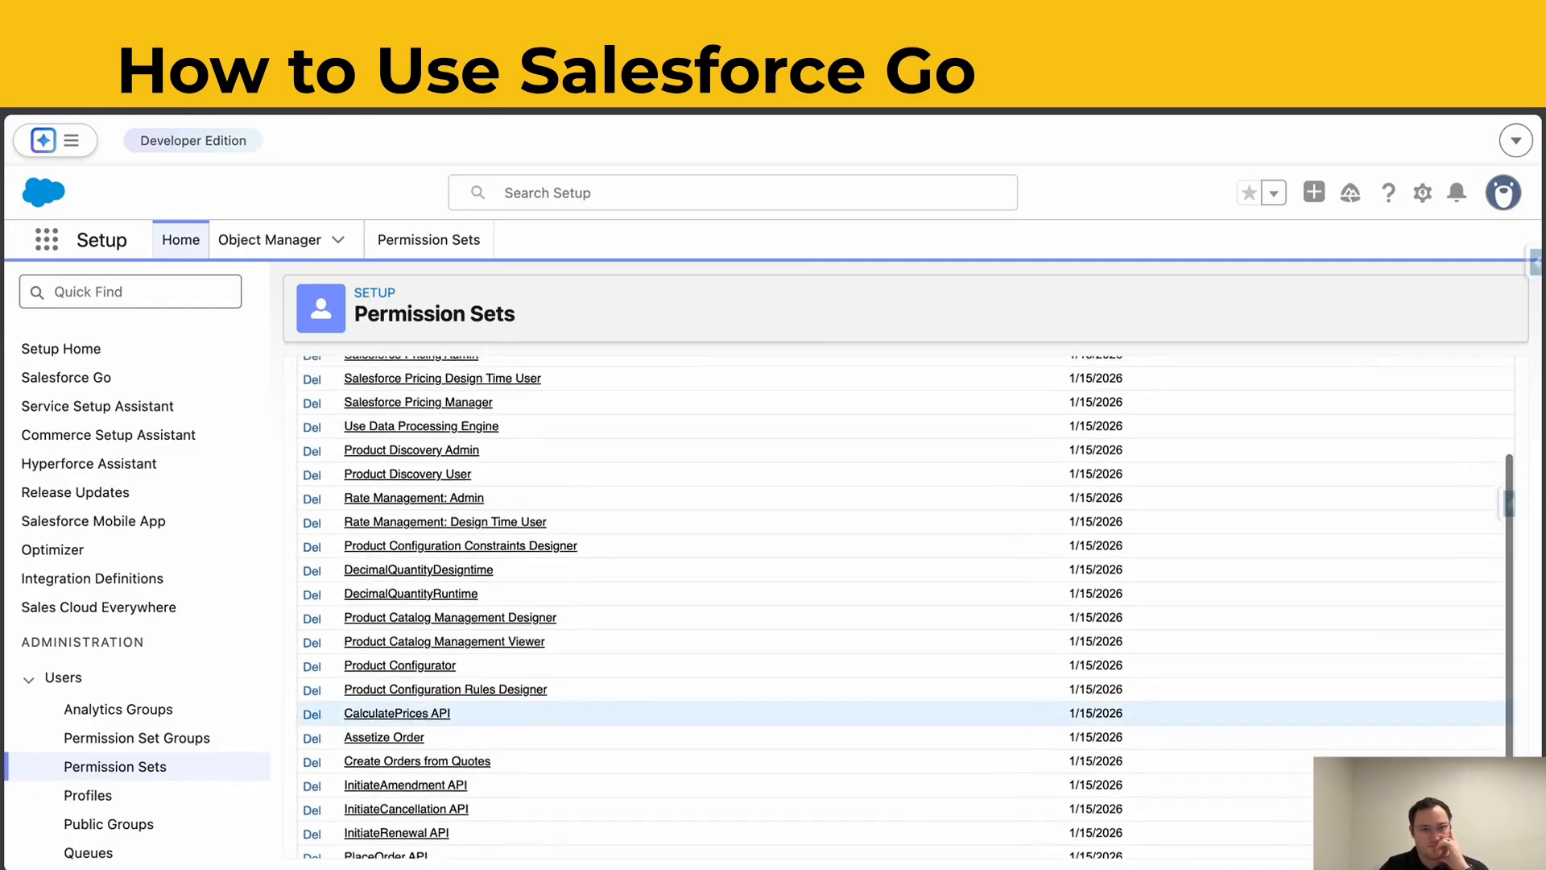
{"action": "scroll", "coordinate": [570, 646], "scroll_direction": "down", "scroll_amount": 3}
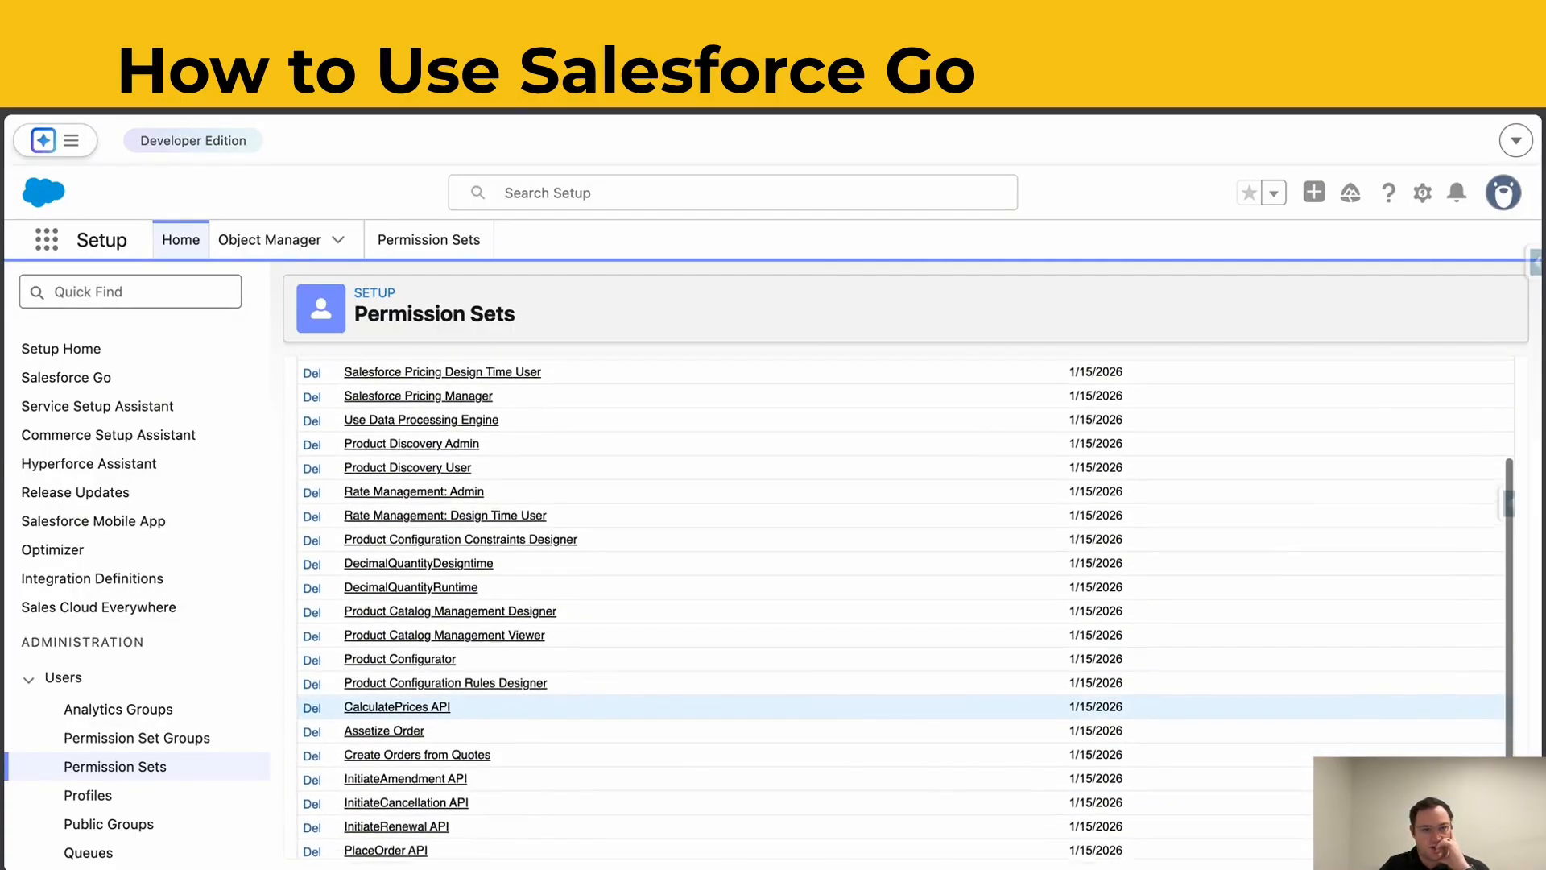
{"action": "scroll", "coordinate": [570, 646], "scroll_direction": "down", "scroll_amount": 2}
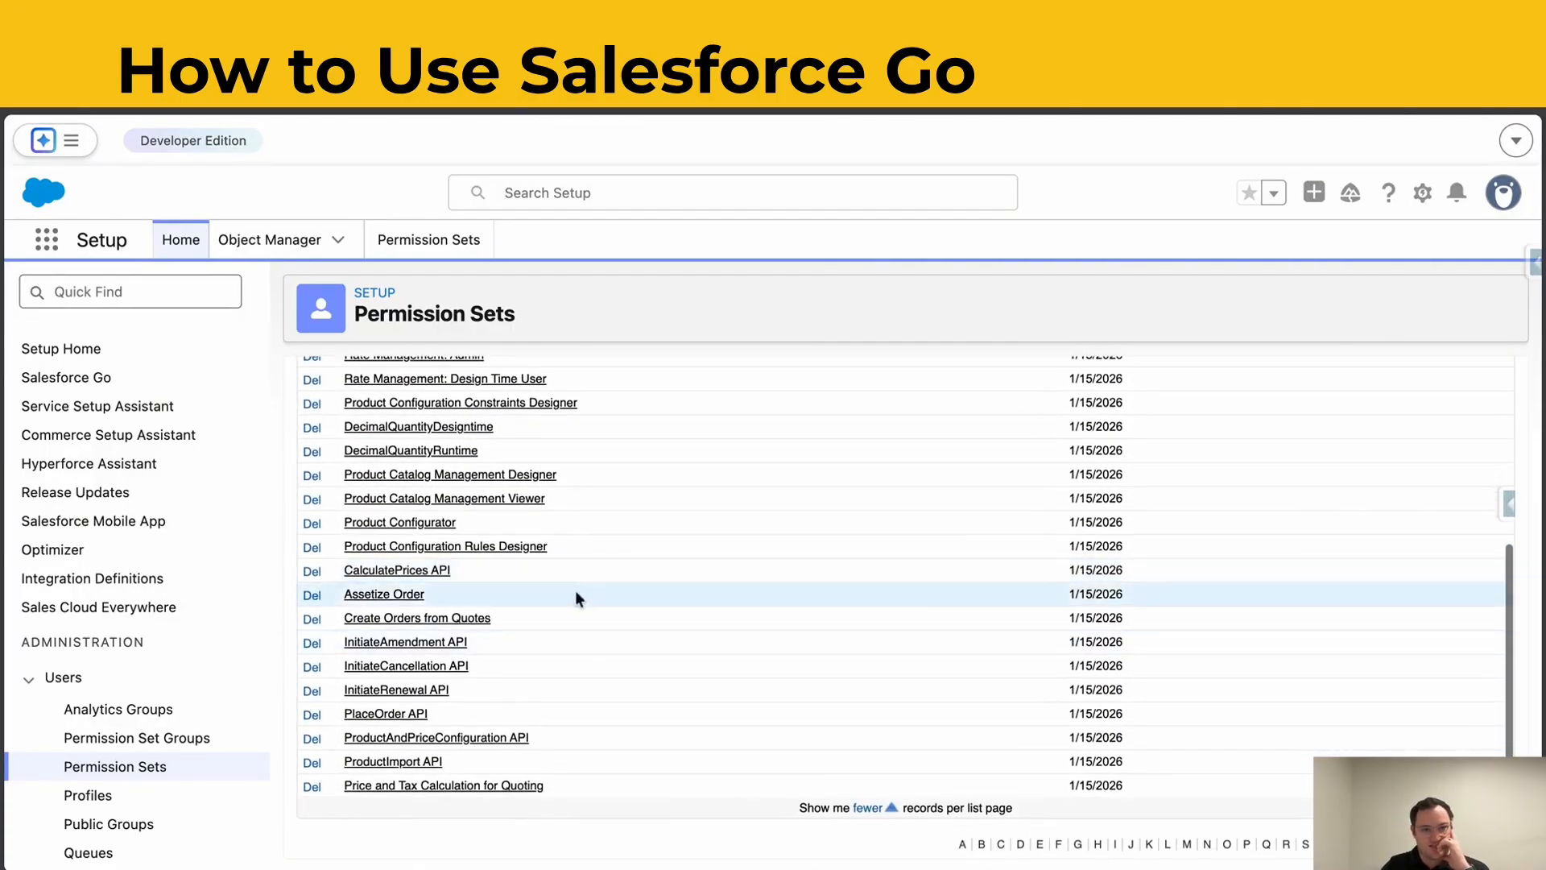
Step: Open the custom Context Definitions in Setup and widen the Name column to read the full names
{"action": "left_click", "coordinate": [164, 282]}
{"action": "type", "text": "donte"}
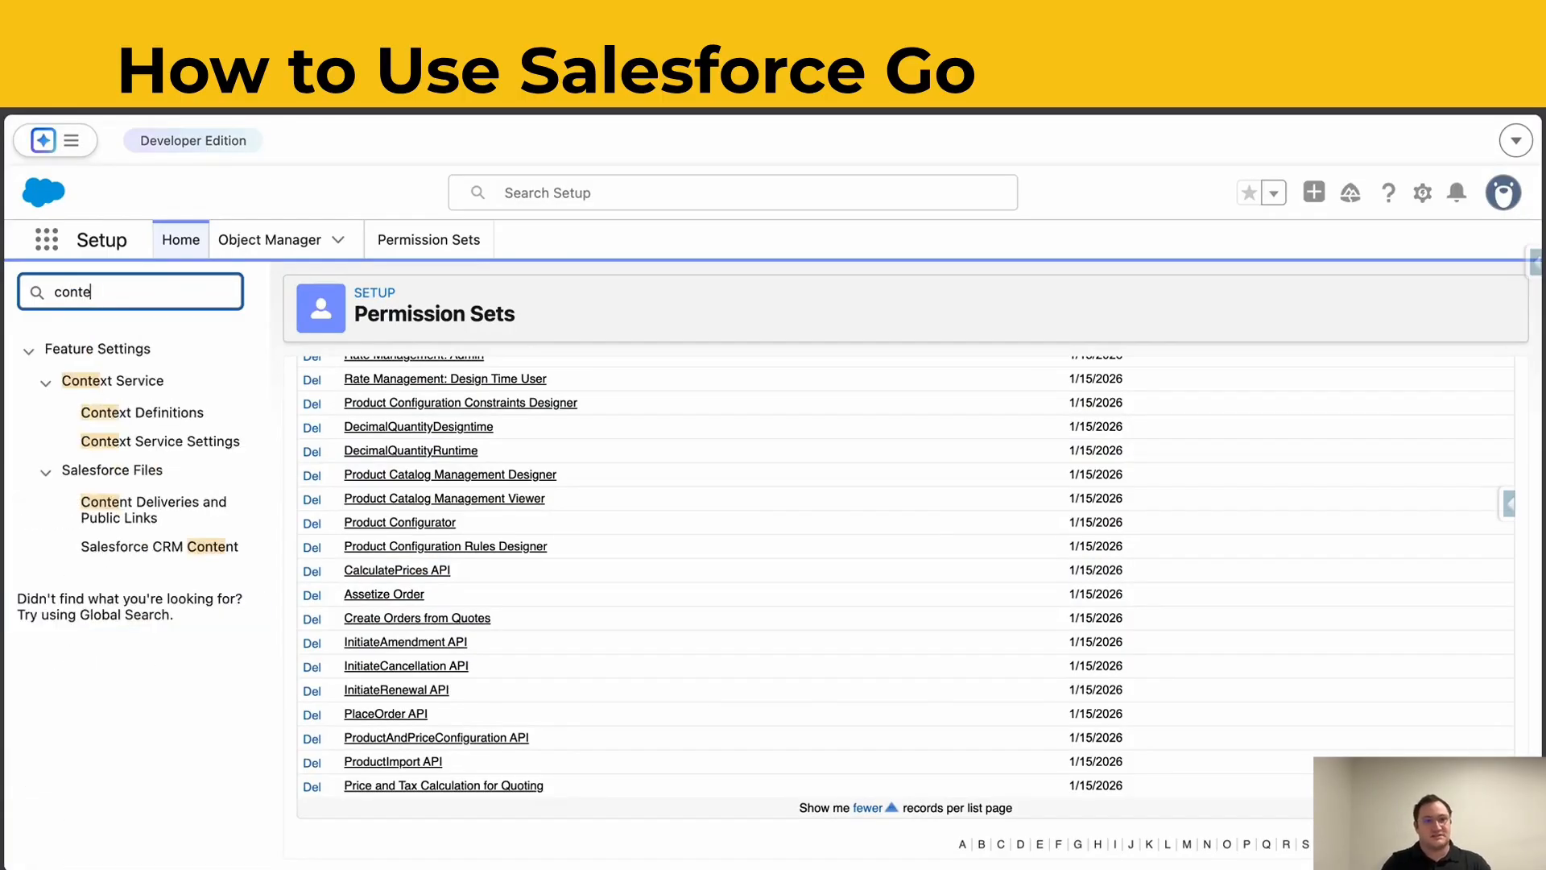
{"action": "left_click", "coordinate": [186, 418]}
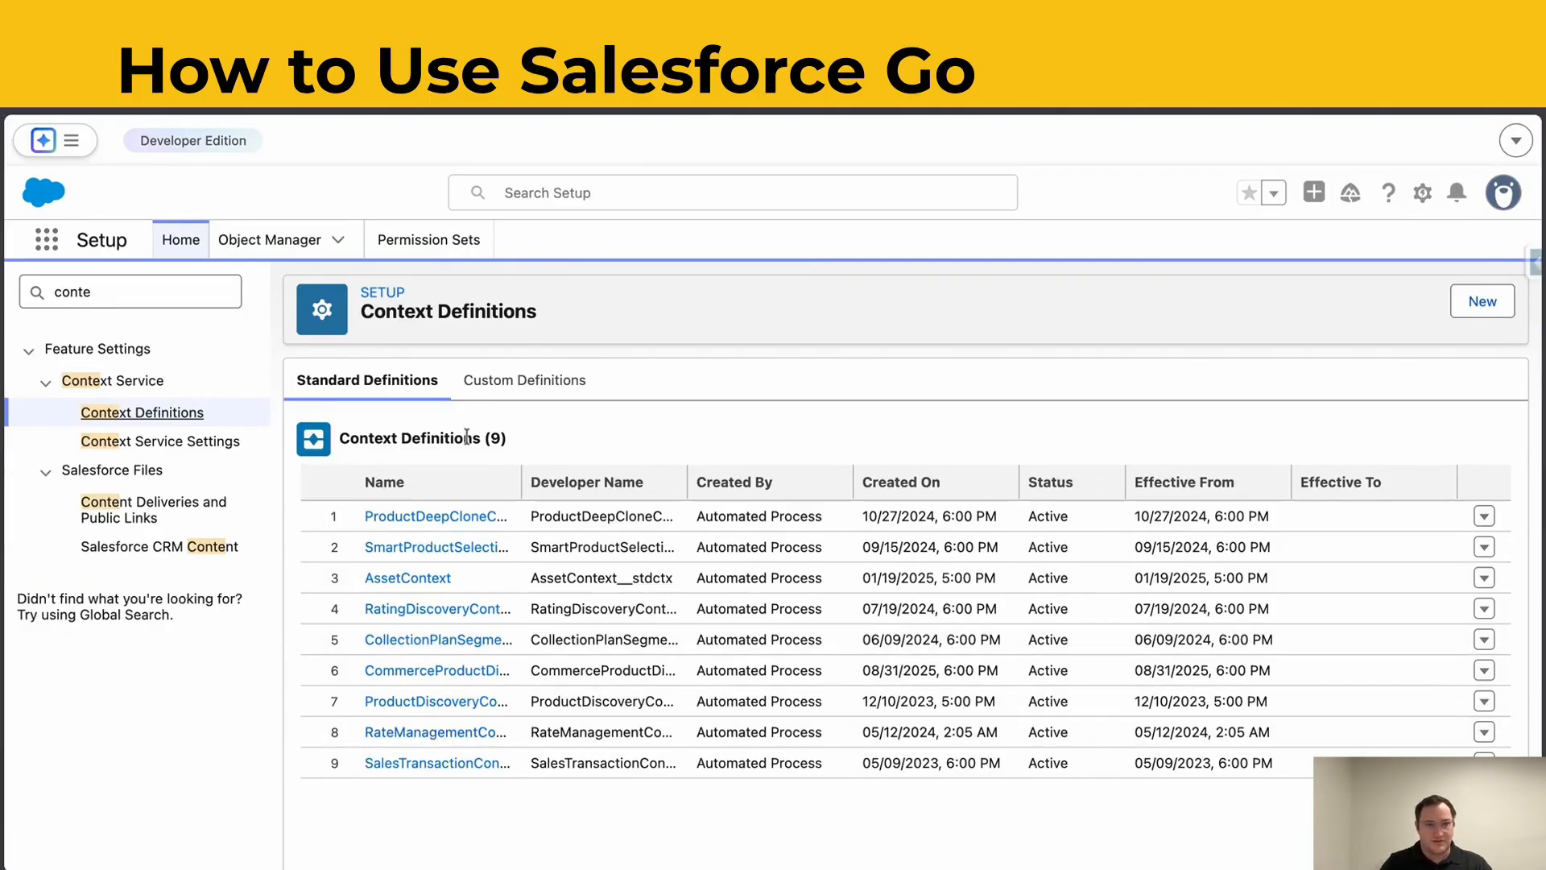
{"action": "left_click", "coordinate": [522, 396]}
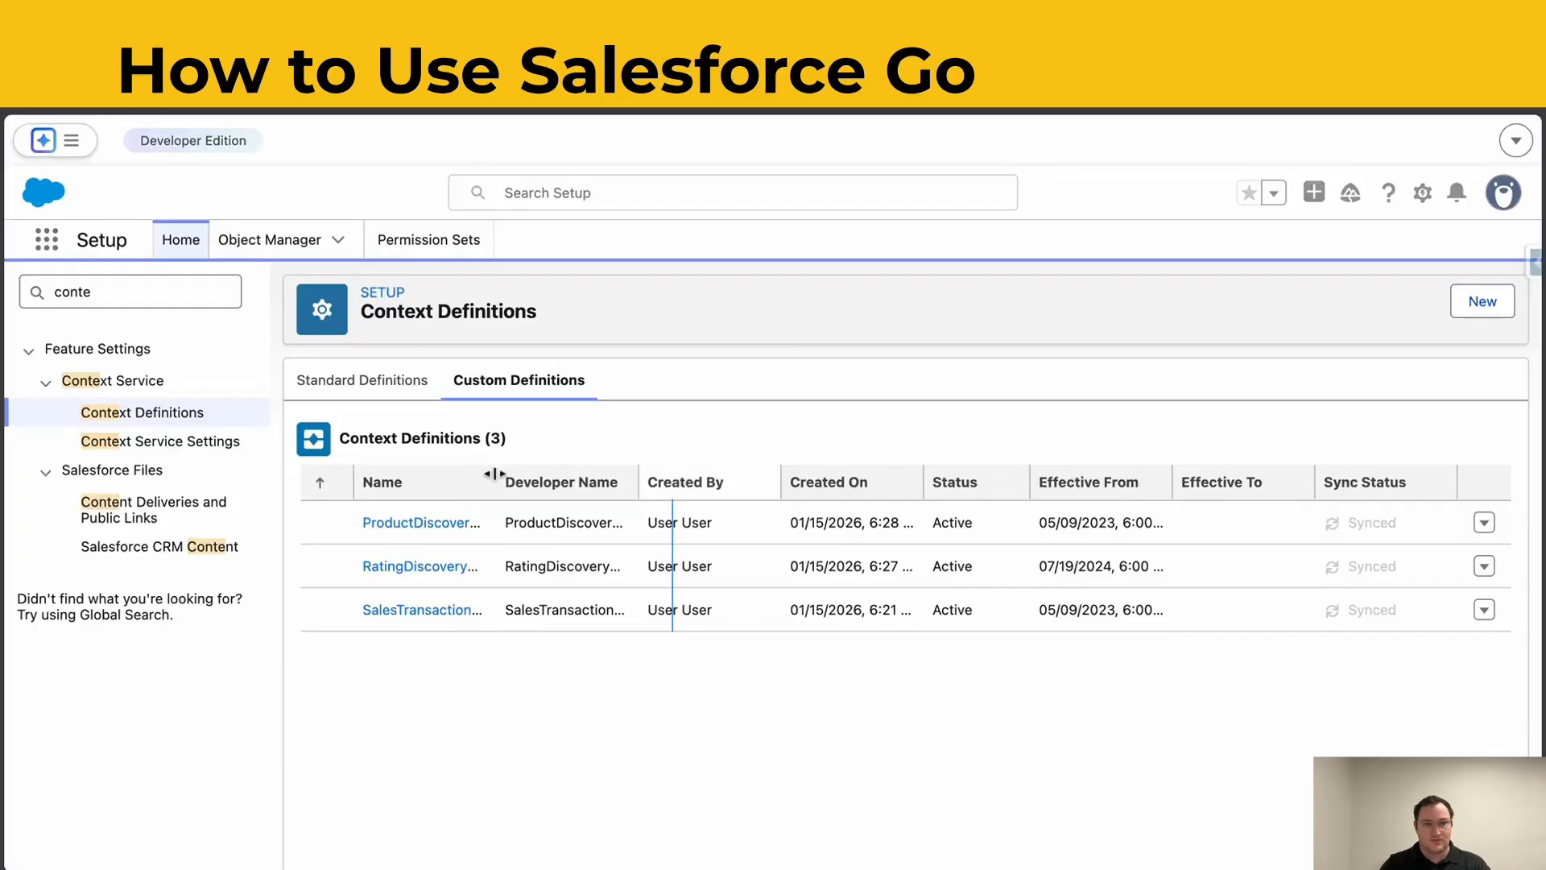
{"action": "left_click_drag", "start_coordinate": [486, 476], "coordinate": [672, 481]}
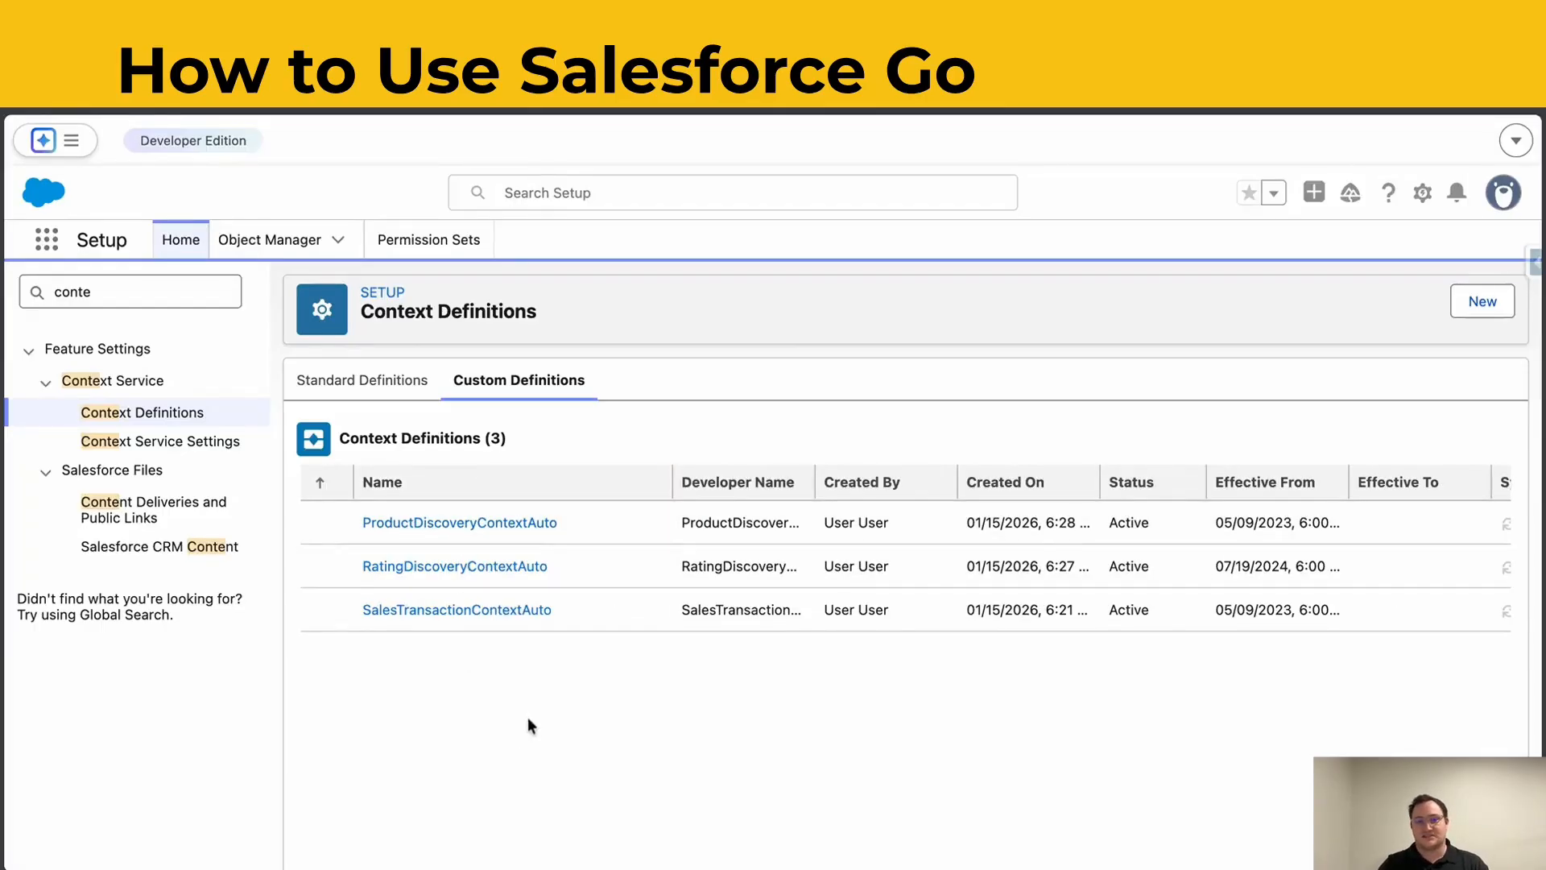
Step: Find Pricing Procedures through the App Launcher and open its list
{"action": "left_click", "coordinate": [49, 242]}
{"action": "type", "text": "price pr"}
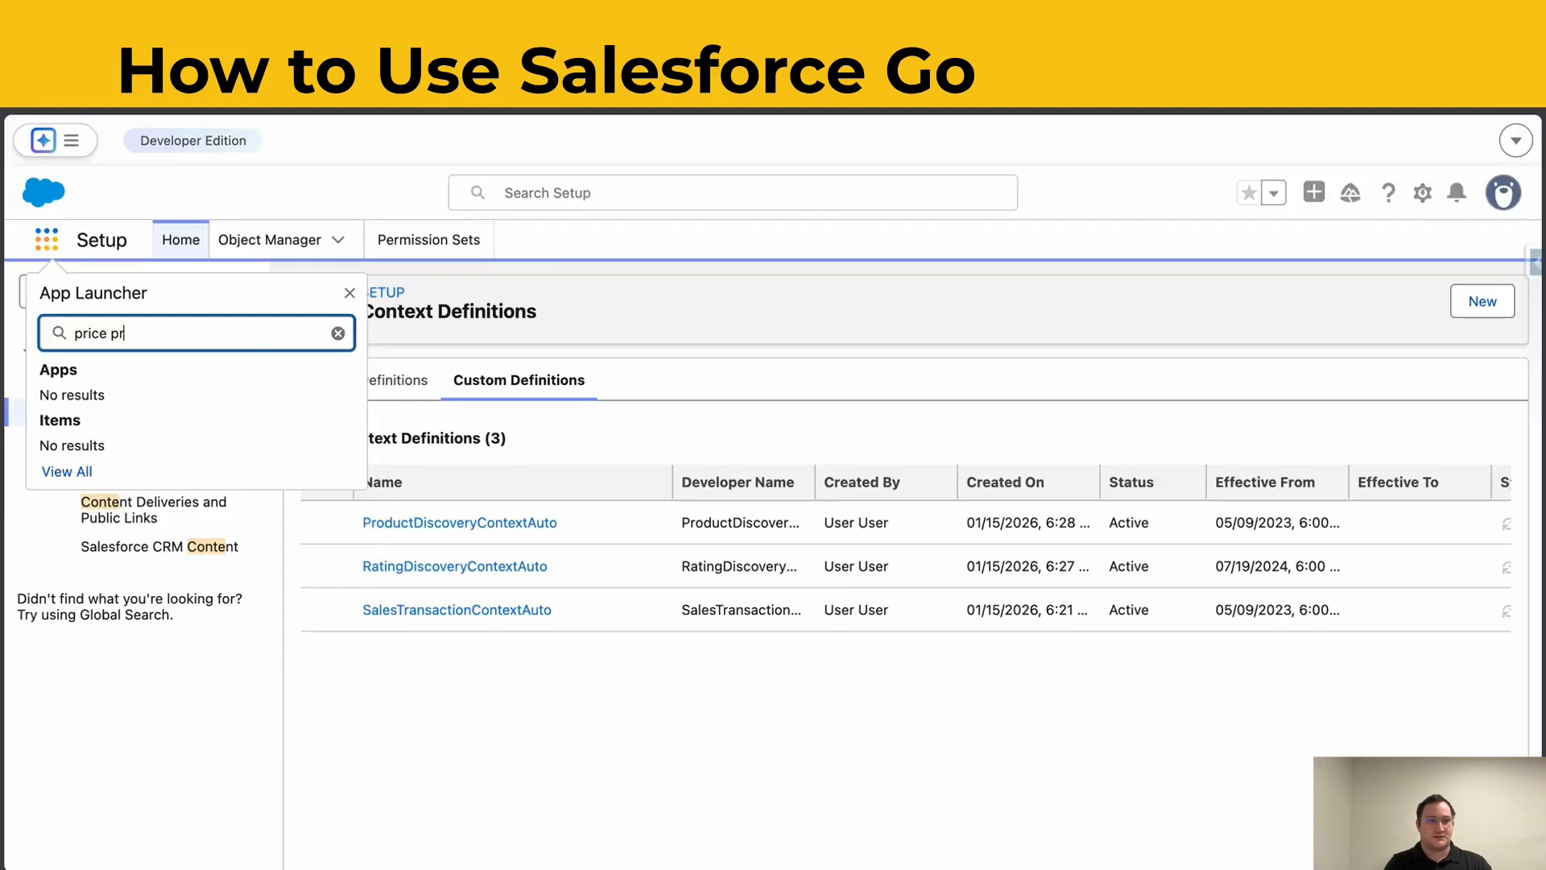
{"action": "key", "text": "BackSpace"}
{"action": "key", "text": "BackSpace"}
{"action": "key", "text": "BackSpace"}
{"action": "key", "text": "BackSpace"}
{"action": "type", "text": "ing p"}
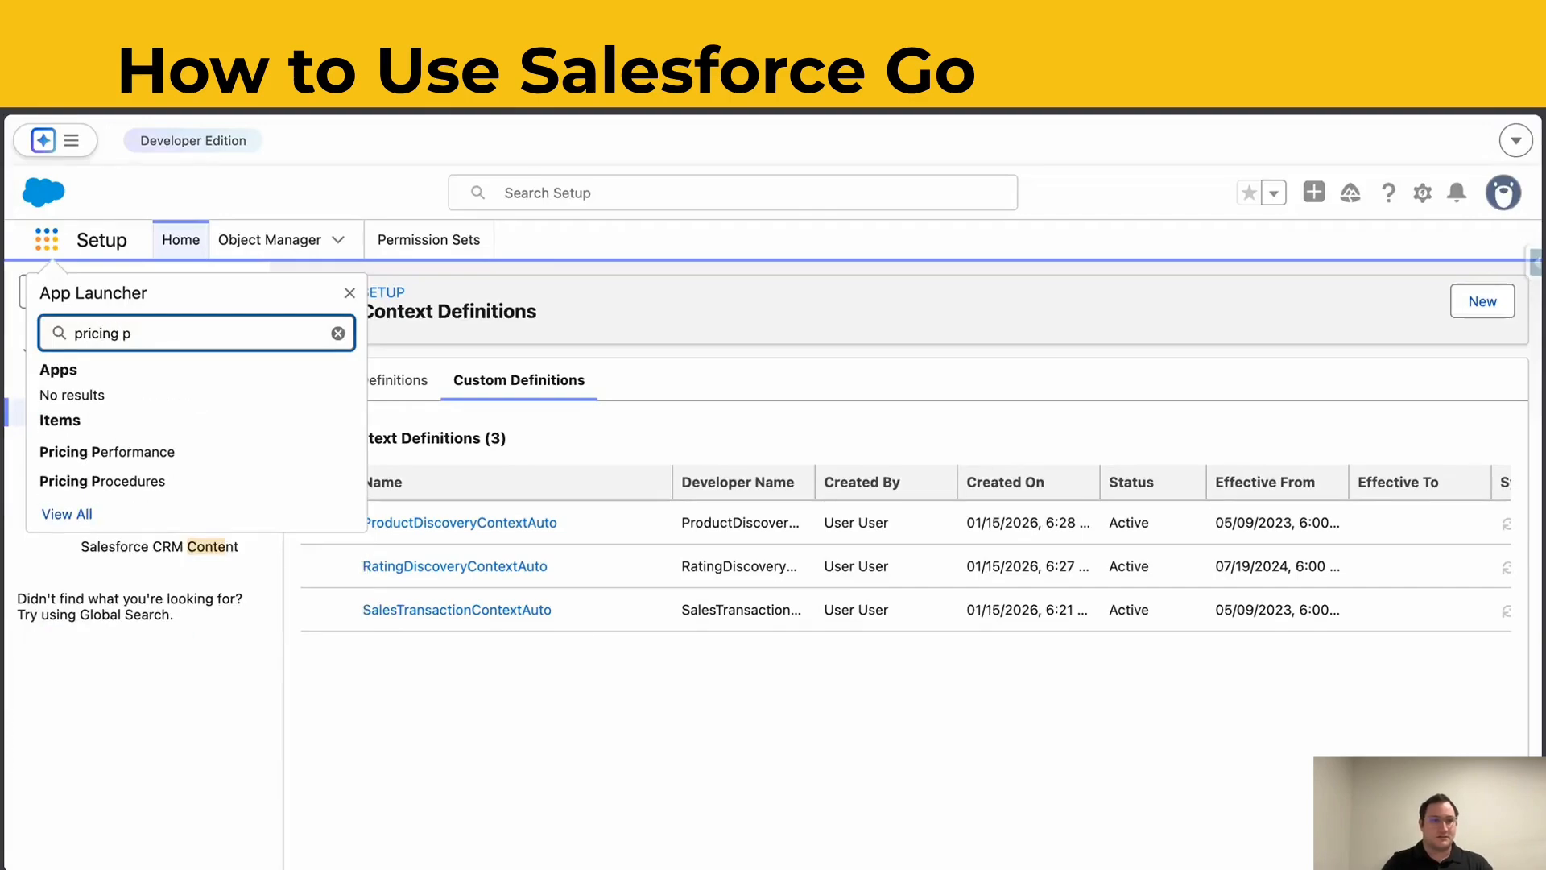
{"action": "left_click", "coordinate": [95, 486]}
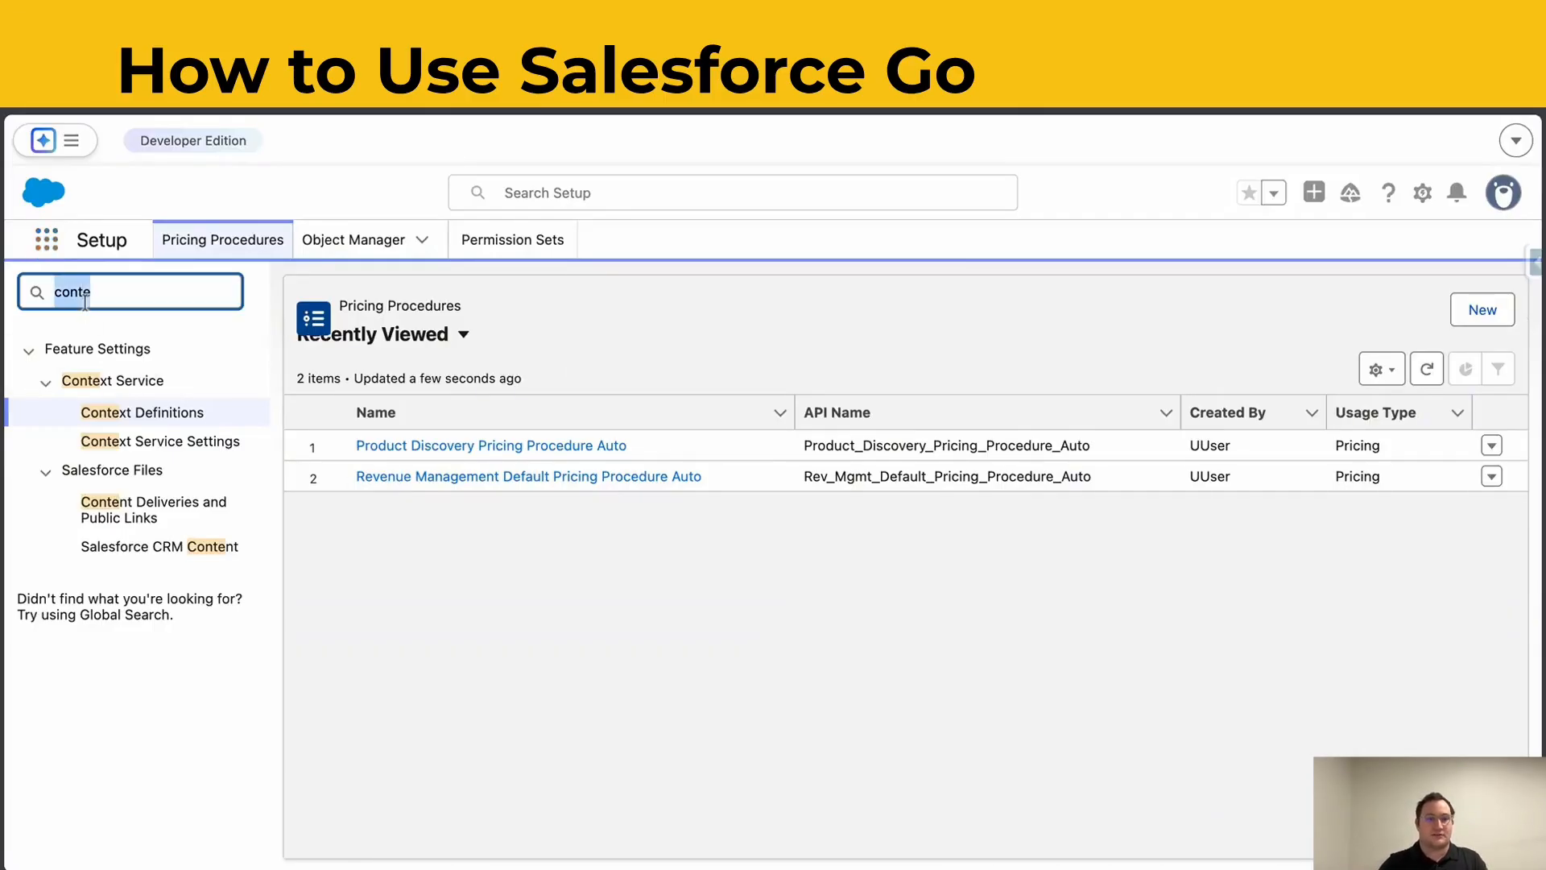
Step: Open Revenue Settings in Setup and examine the Revenue Cloud feature toggles and the Quote, Order, Pricing, and Configurator Settings
{"action": "type", "text": "ven"}
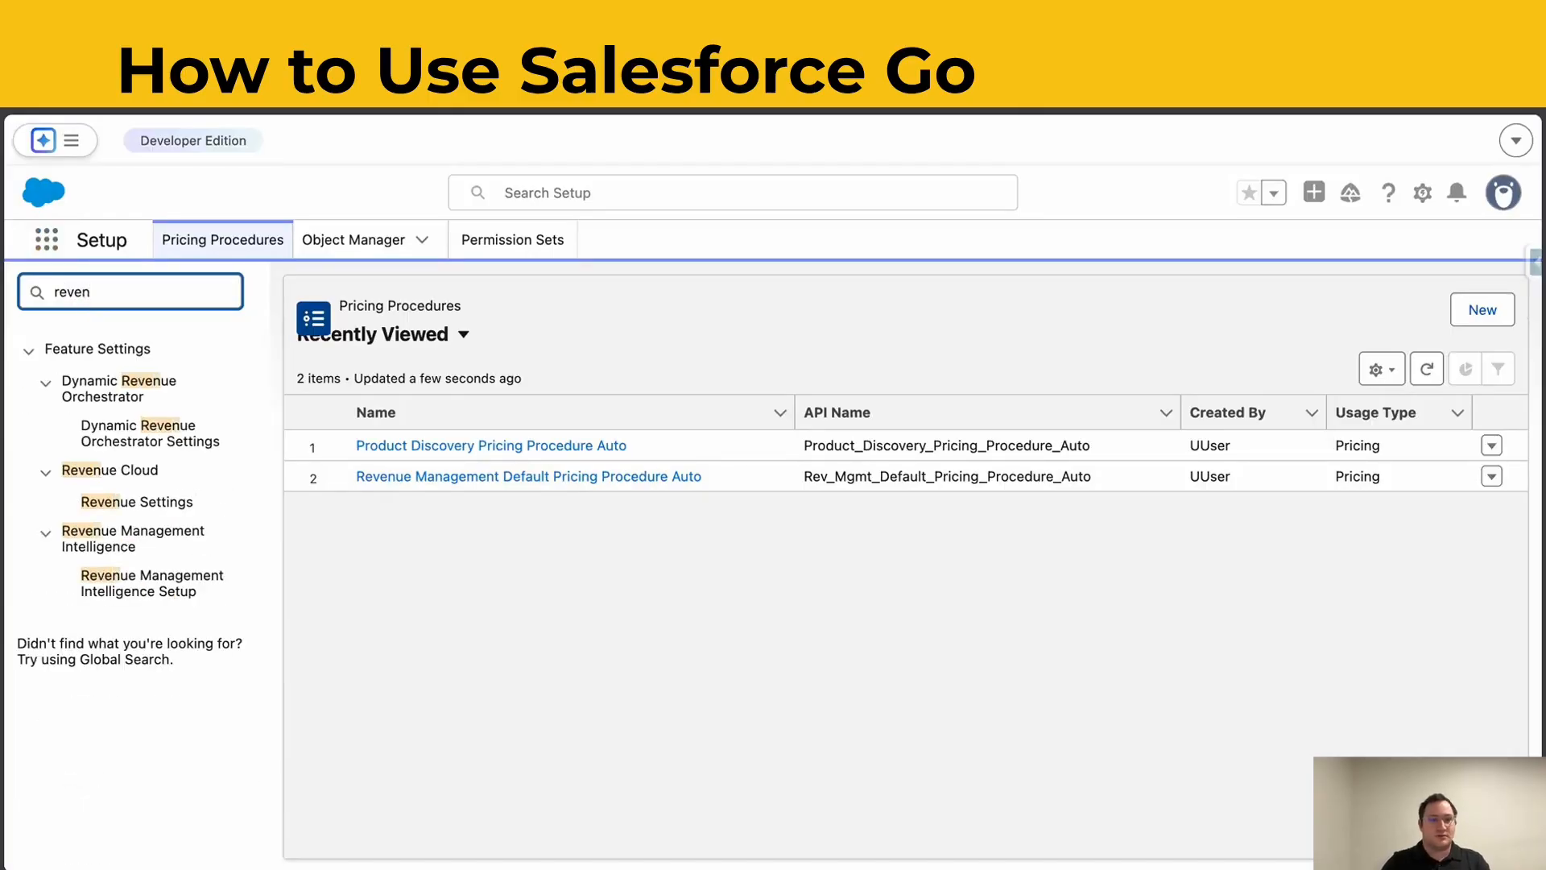
{"action": "left_click", "coordinate": [141, 506]}
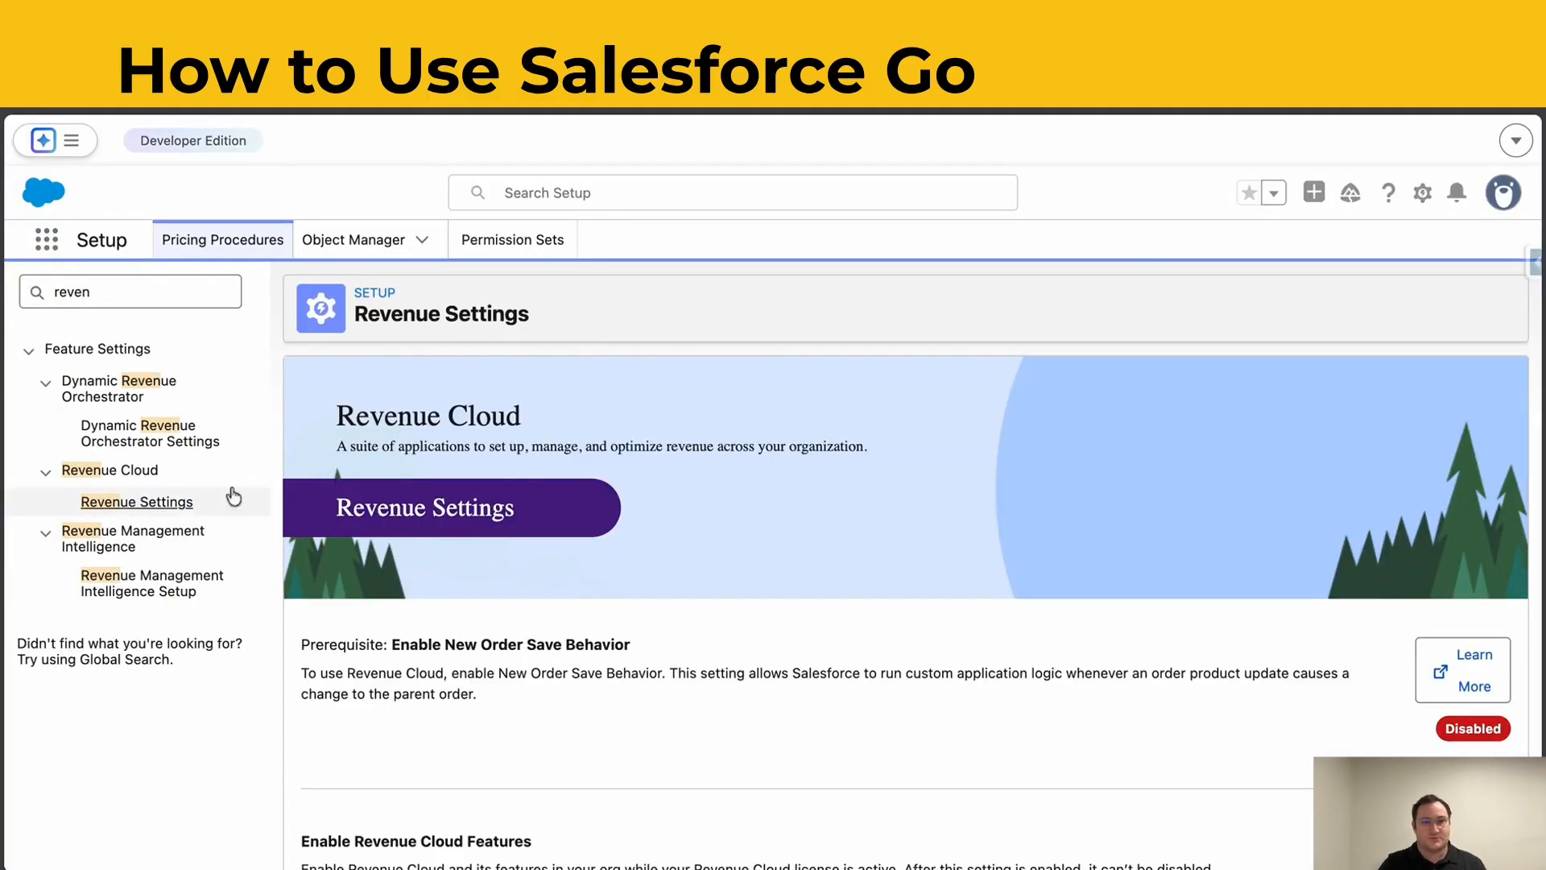
{"action": "scroll", "coordinate": [504, 547], "scroll_direction": "down", "scroll_amount": 5}
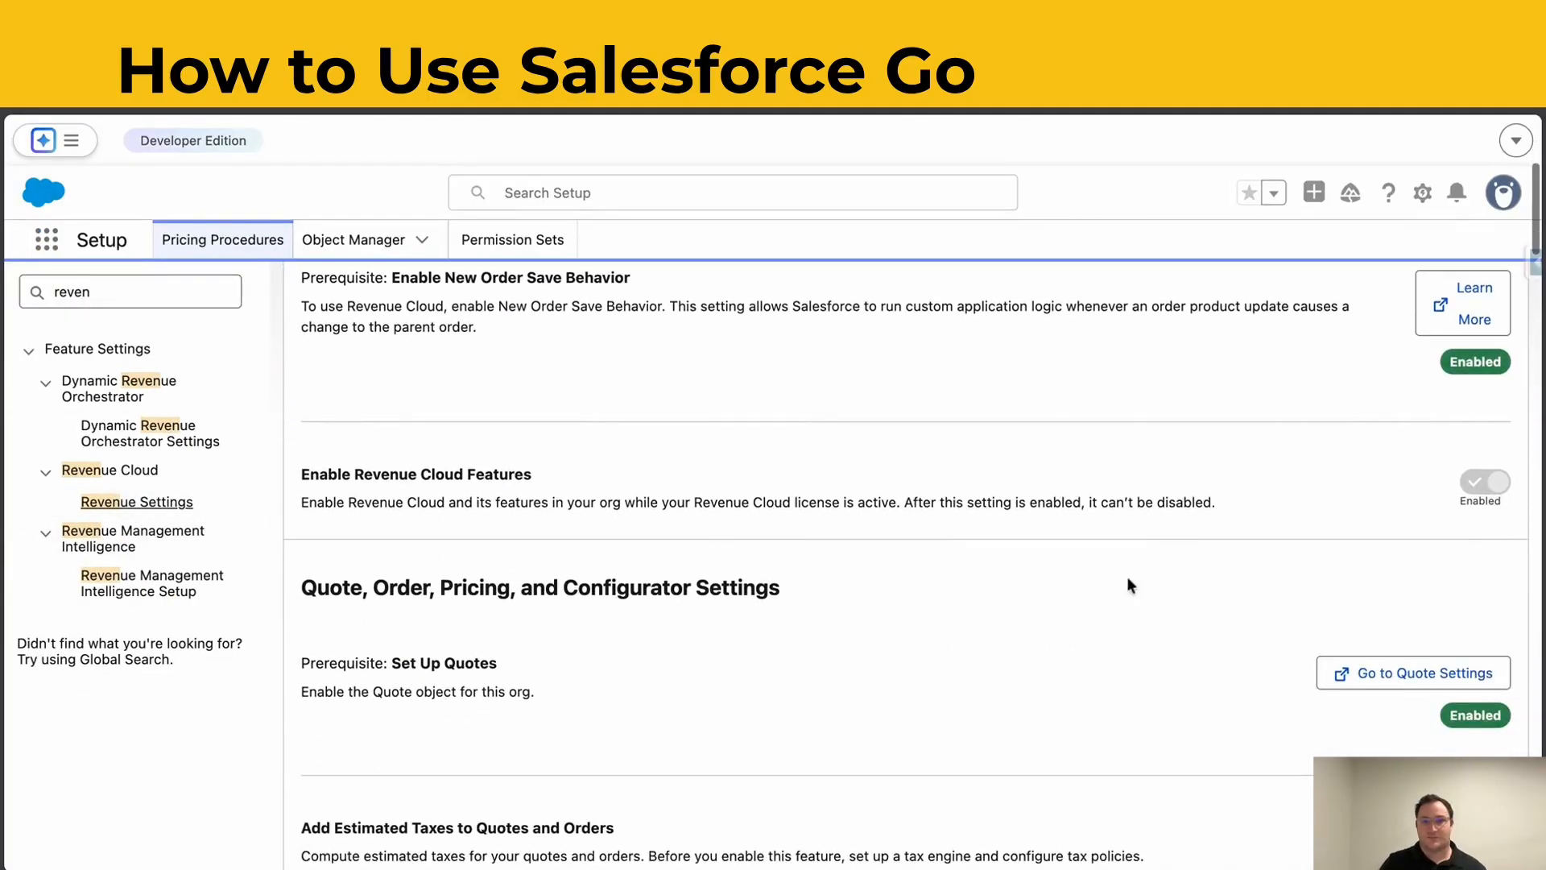
{"action": "scroll", "coordinate": [1238, 563], "scroll_direction": "down", "scroll_amount": 6}
{"action": "scroll", "coordinate": [1239, 562], "scroll_direction": "down", "scroll_amount": 3}
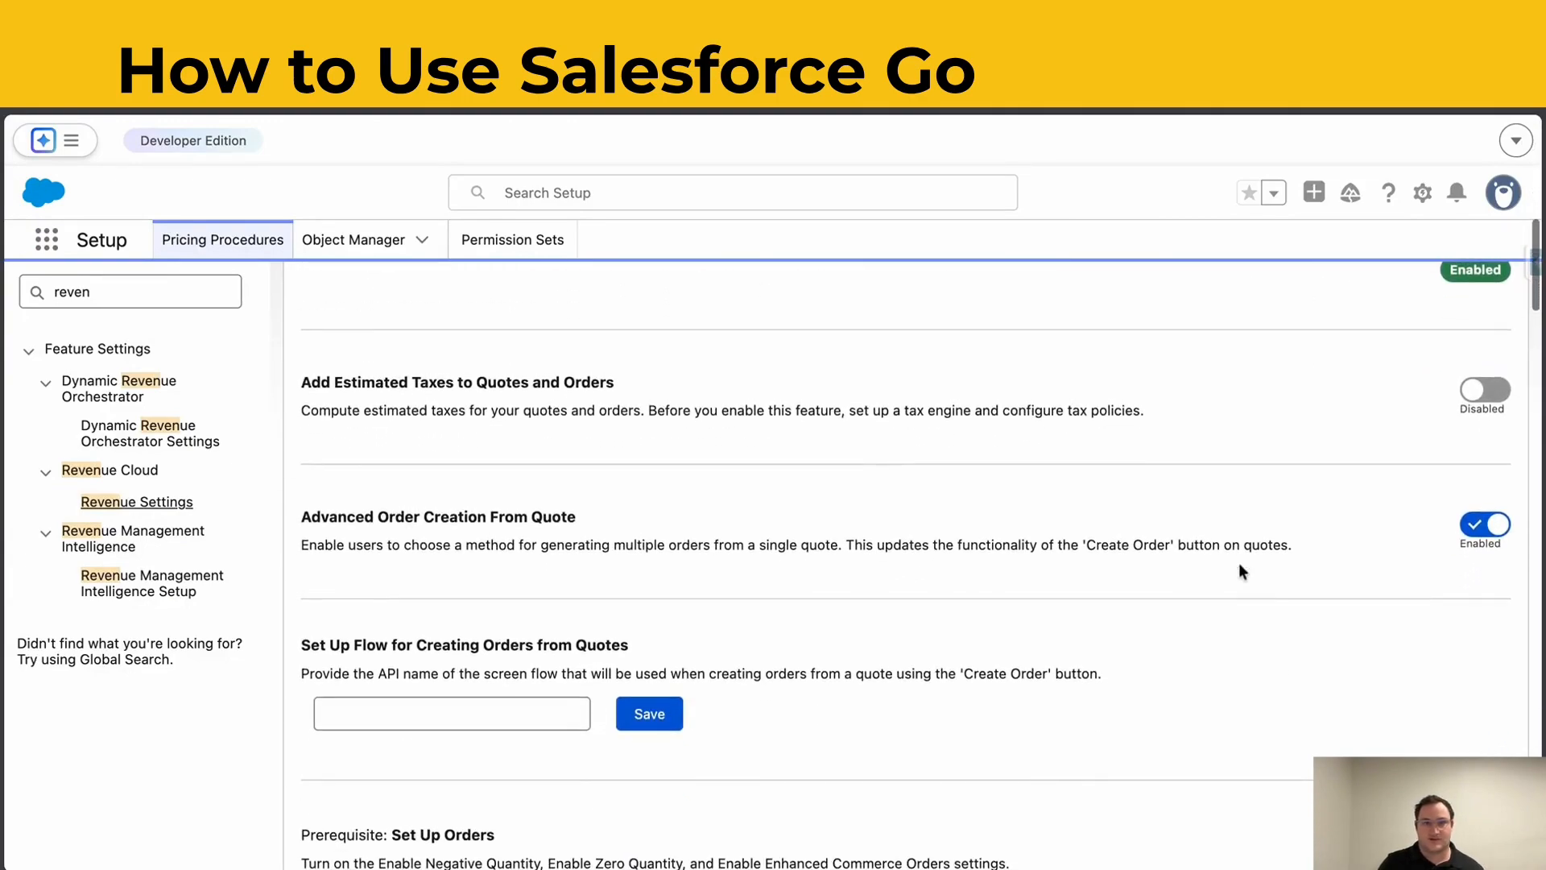
{"action": "scroll", "coordinate": [906, 566], "scroll_direction": "down", "scroll_amount": 6}
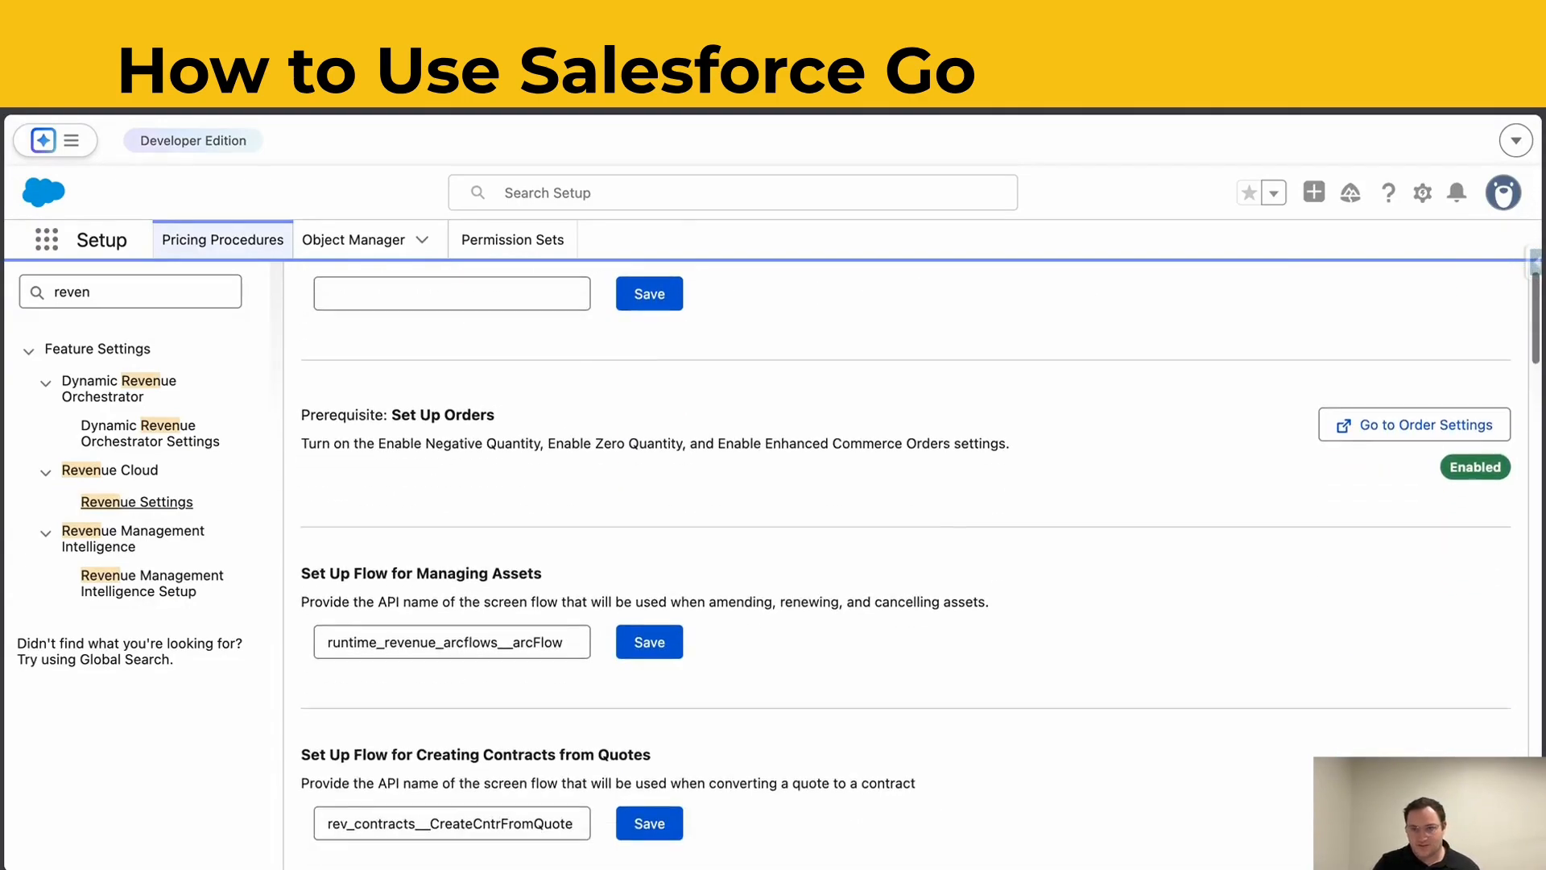
{"action": "scroll", "coordinate": [906, 565], "scroll_direction": "down", "scroll_amount": 7}
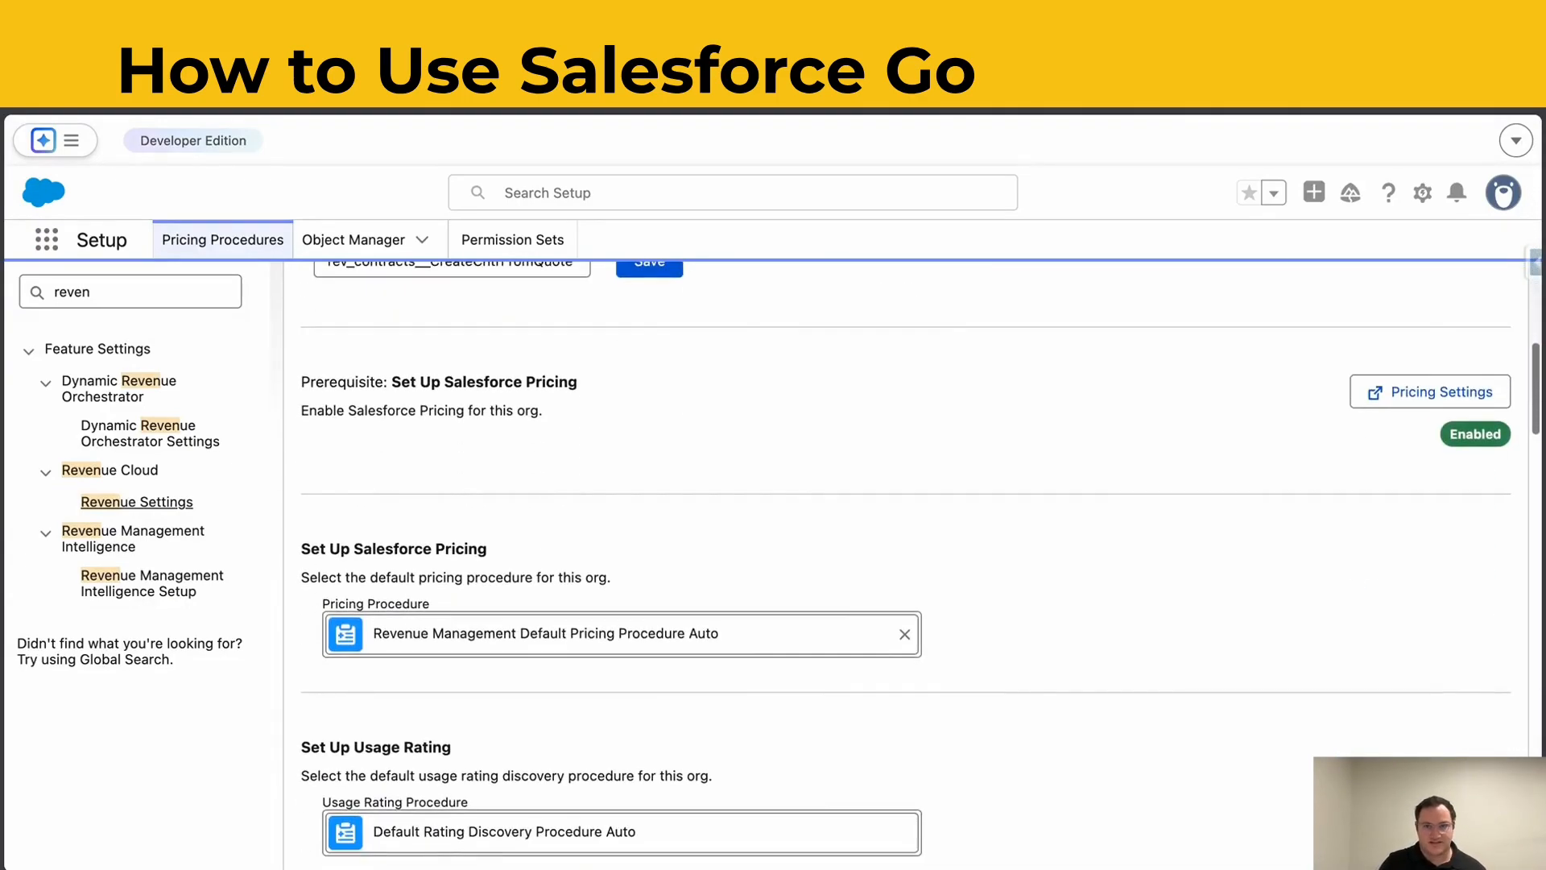
{"action": "scroll", "coordinate": [906, 565], "scroll_direction": "down", "scroll_amount": 5}
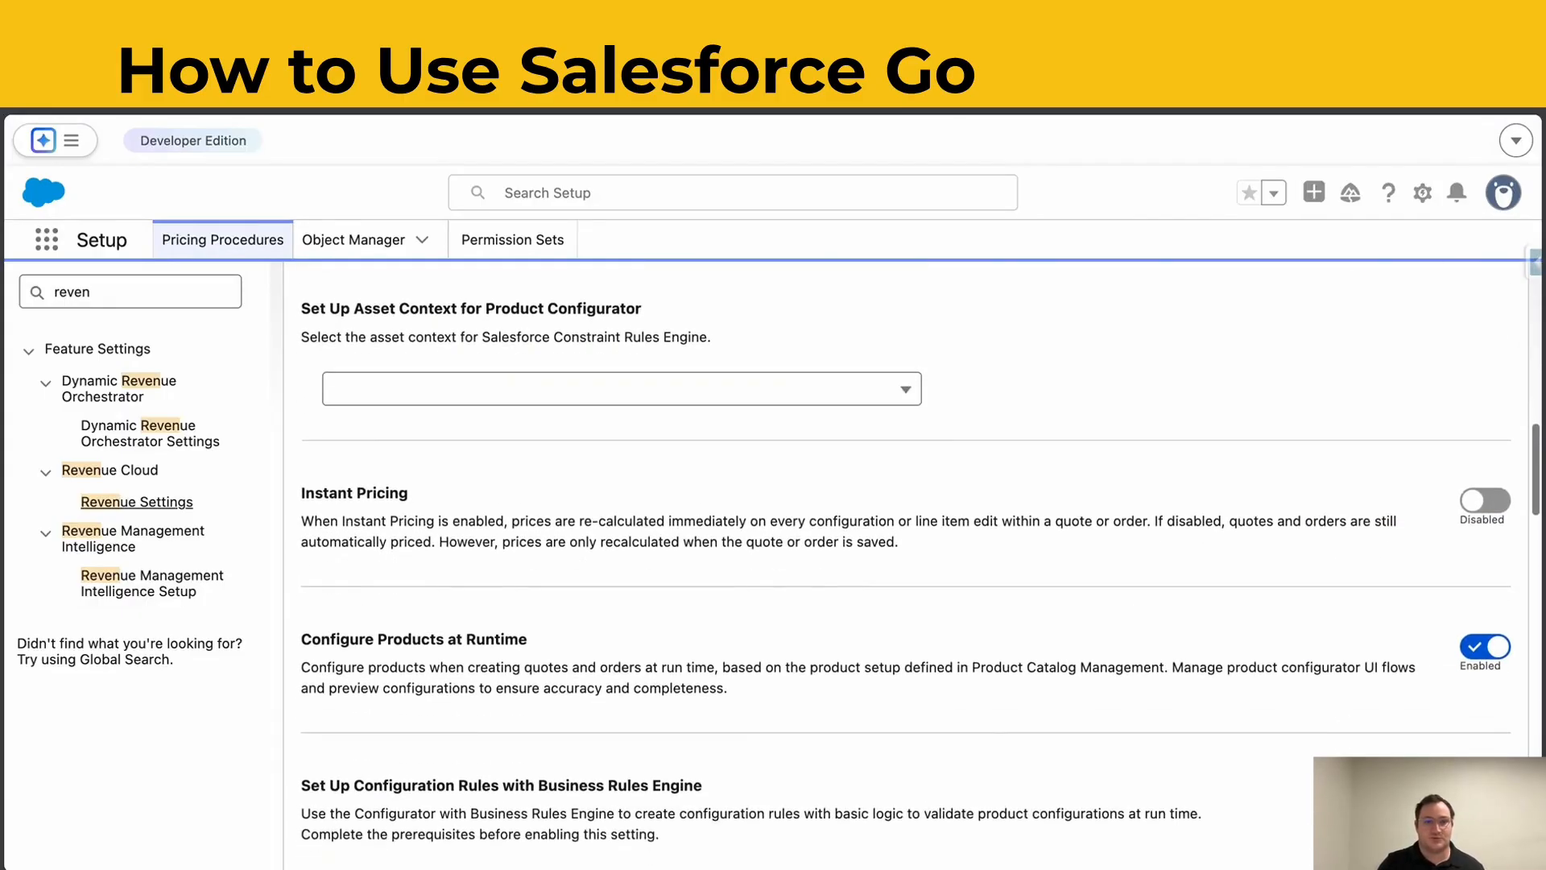
{"action": "scroll", "coordinate": [906, 566], "scroll_direction": "down", "scroll_amount": 3}
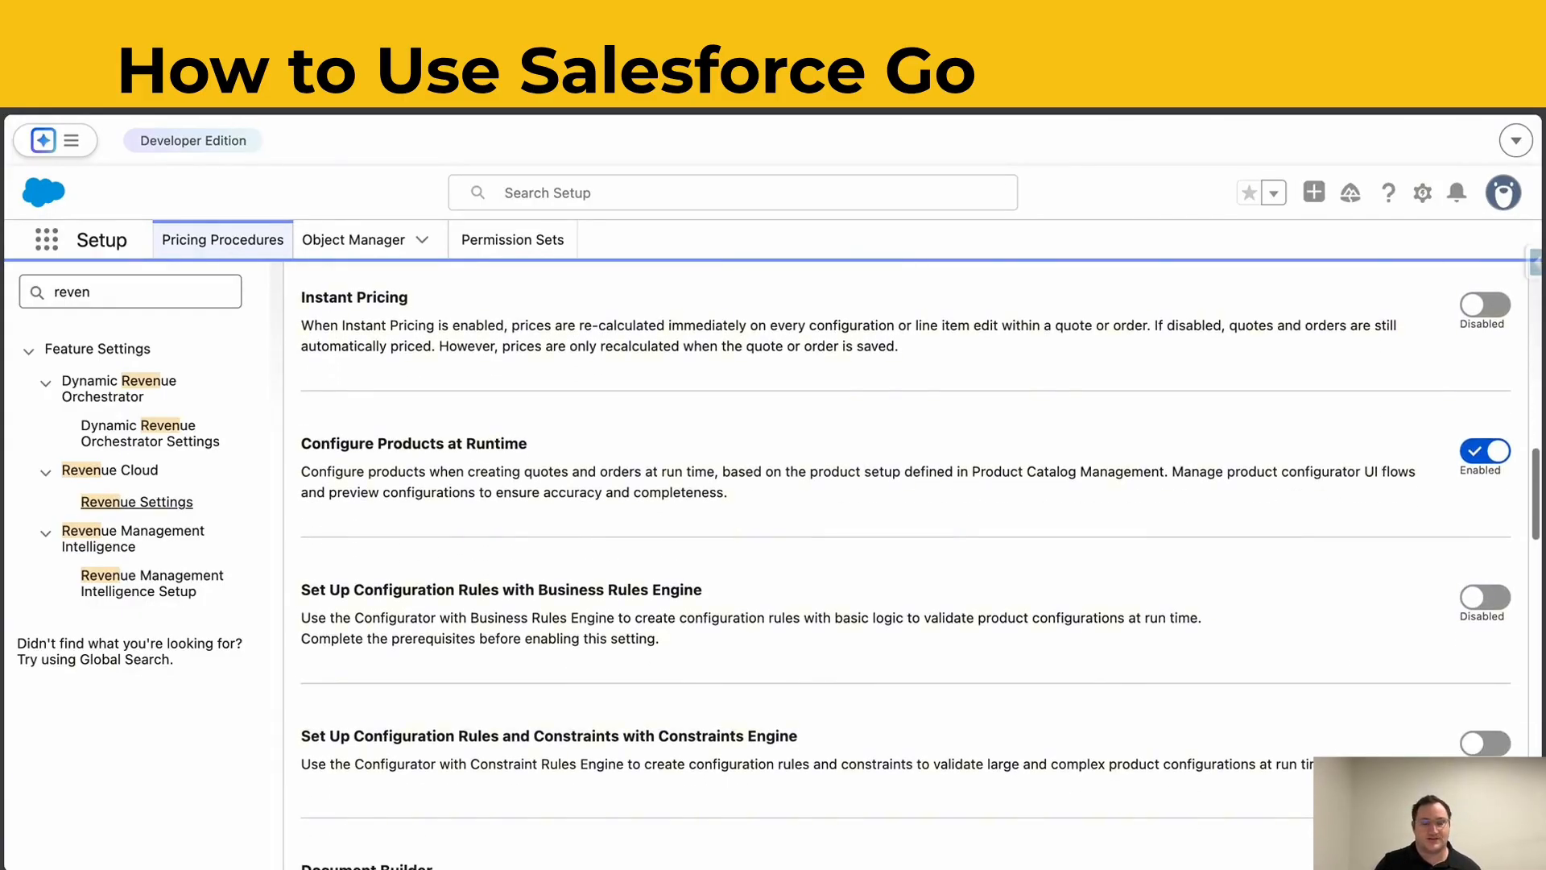